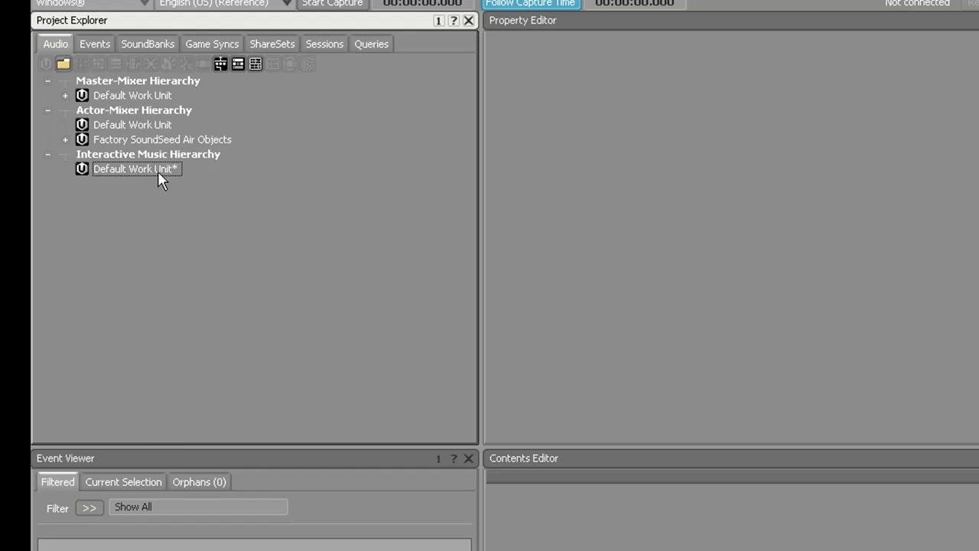
Step: Create a Music Switch Container named Music_Gameplay_Level1 under the Interactive Music Default Work Unit
right_click(124, 175)
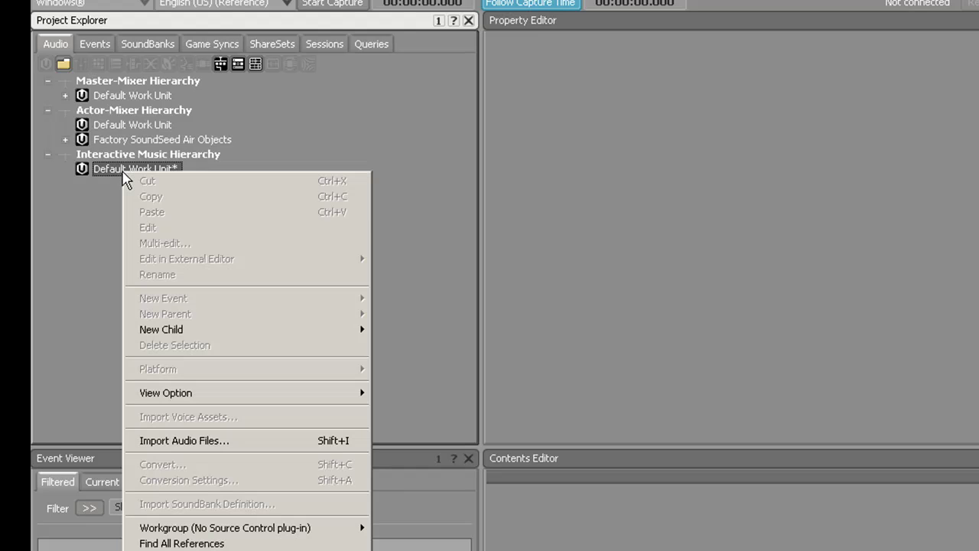
mouse_move(243, 330)
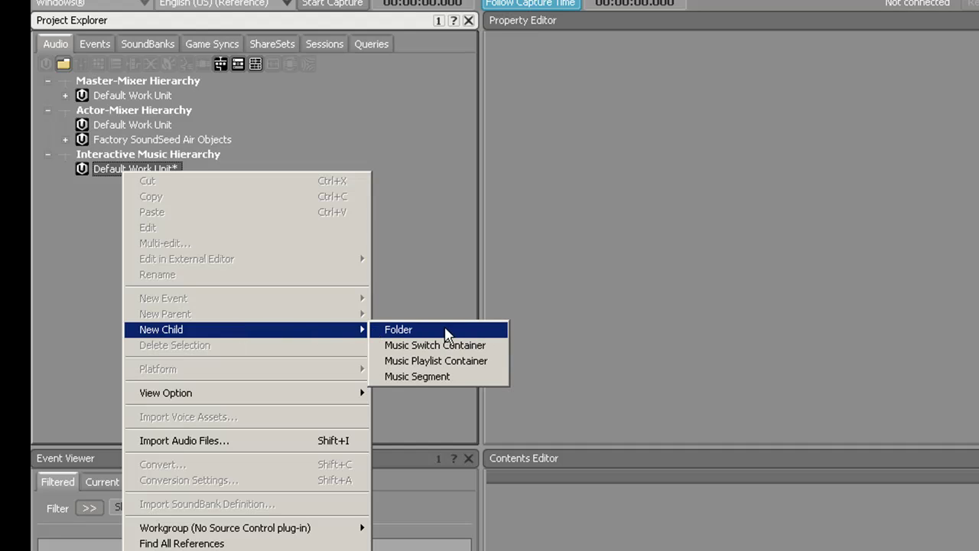
left_click(455, 346)
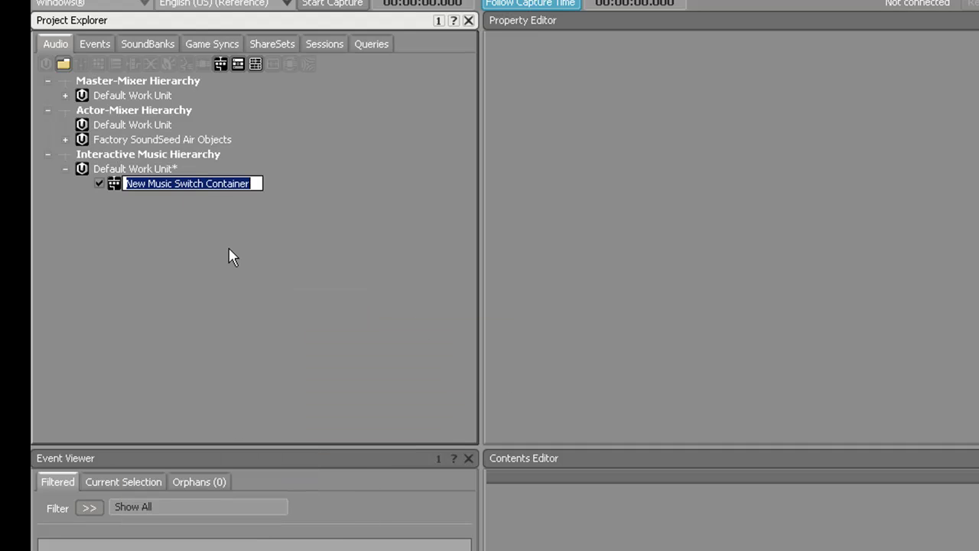
key("BackSpace")
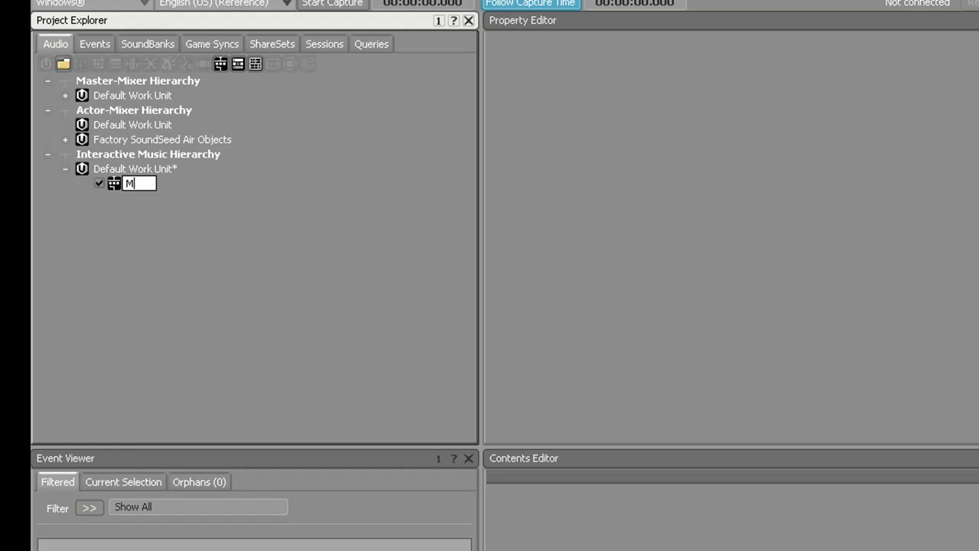
type("Music_Gameplay_")
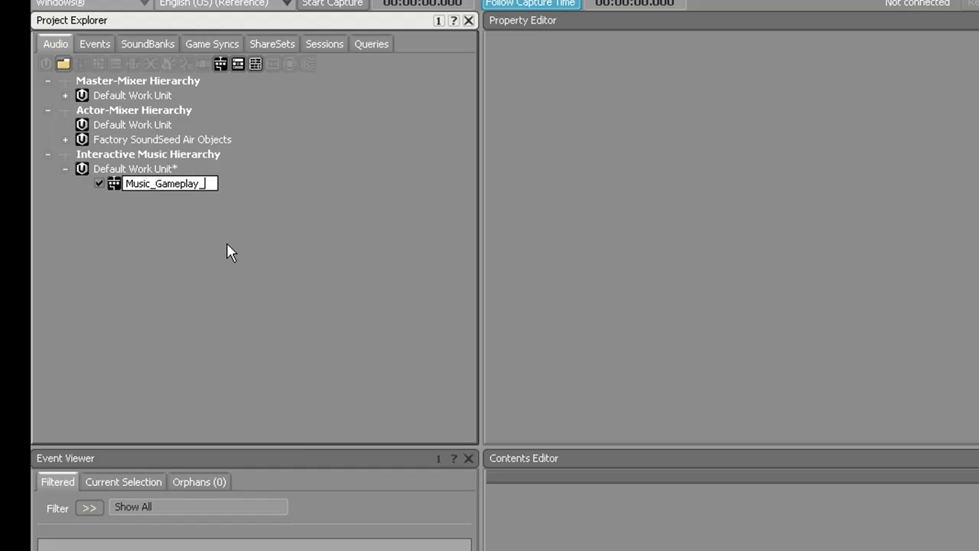
type("Level1")
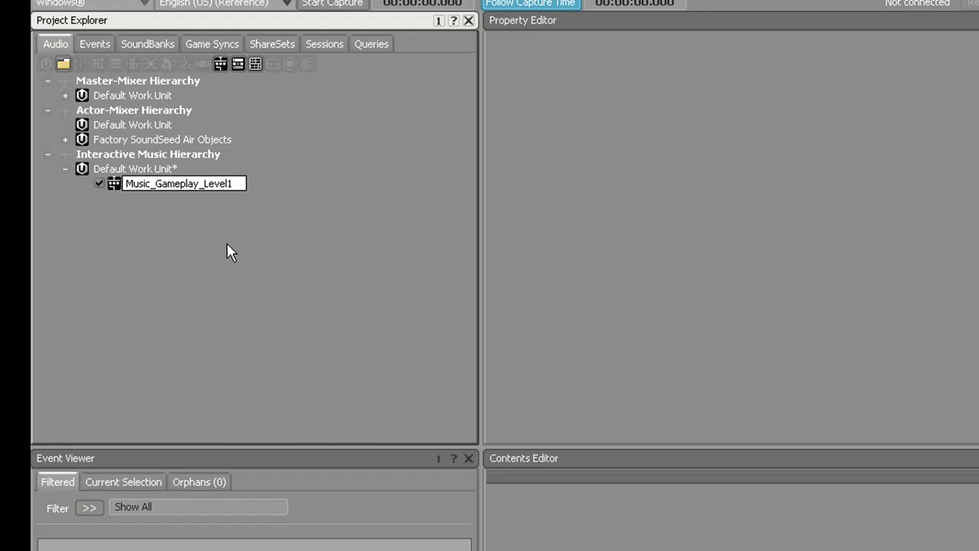
key("Return")
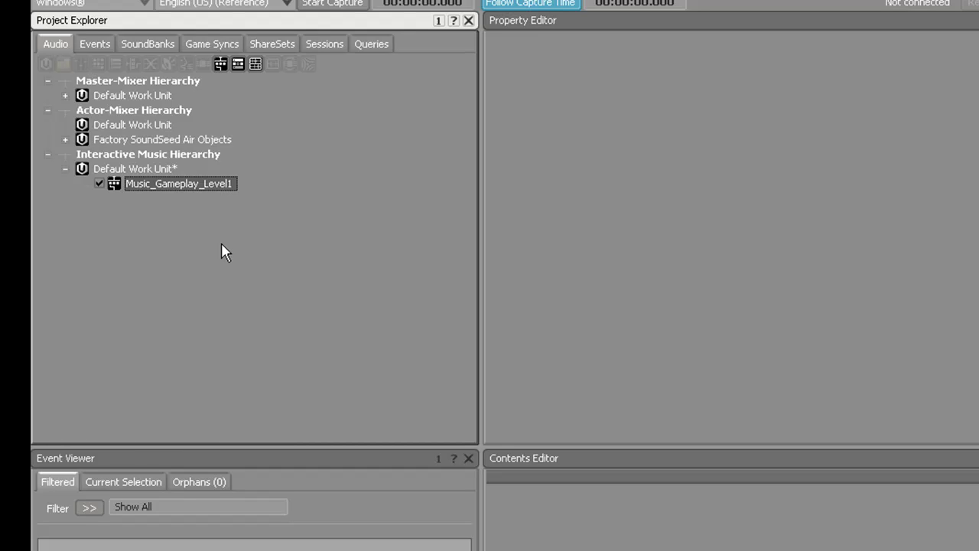
Step: Add a Music Playlist Container named Level1_Base under Music_Gameplay_Level1
right_click(156, 183)
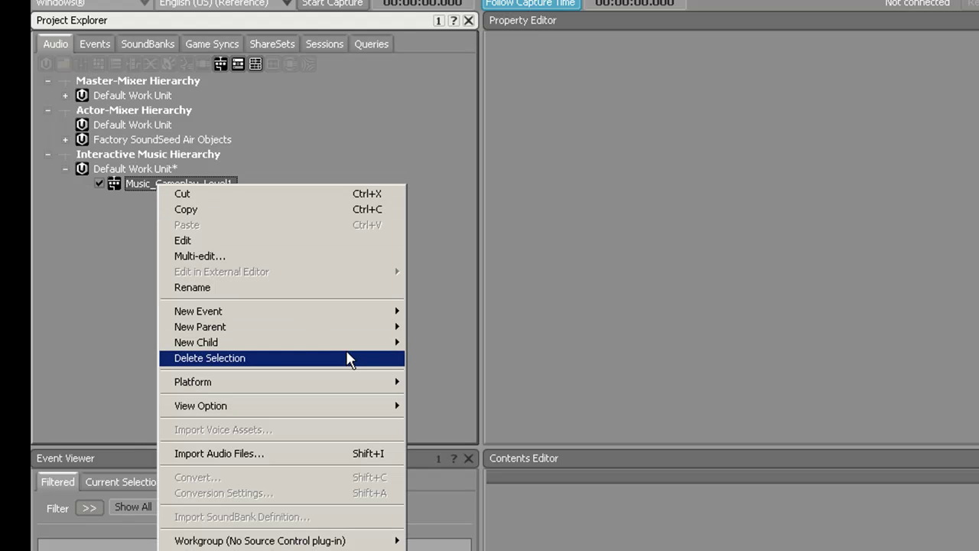
mouse_move(340, 344)
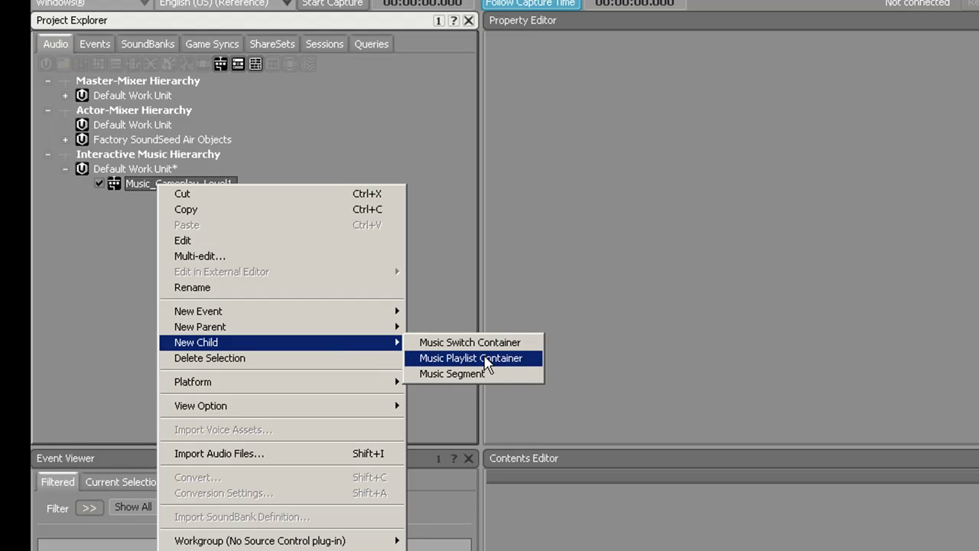
left_click(483, 358)
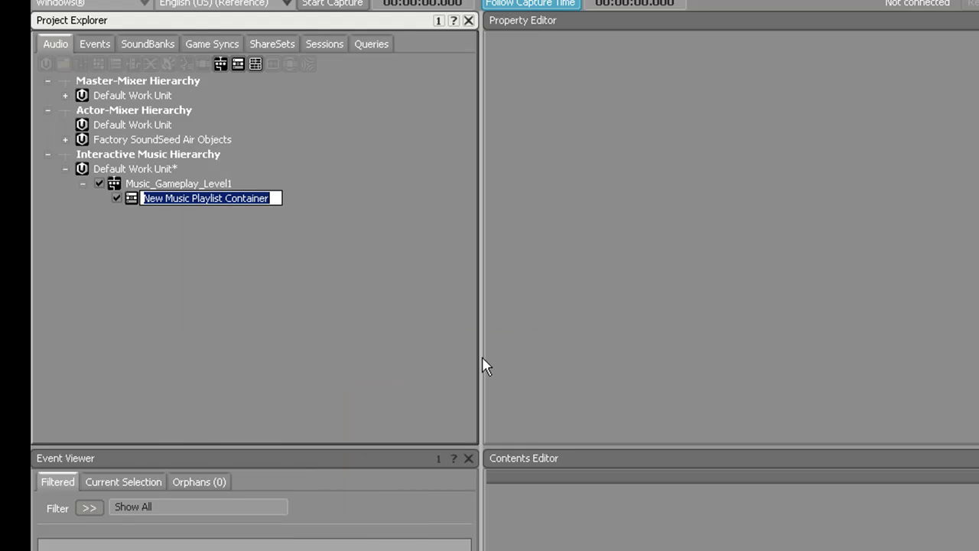
key("BackSpace")
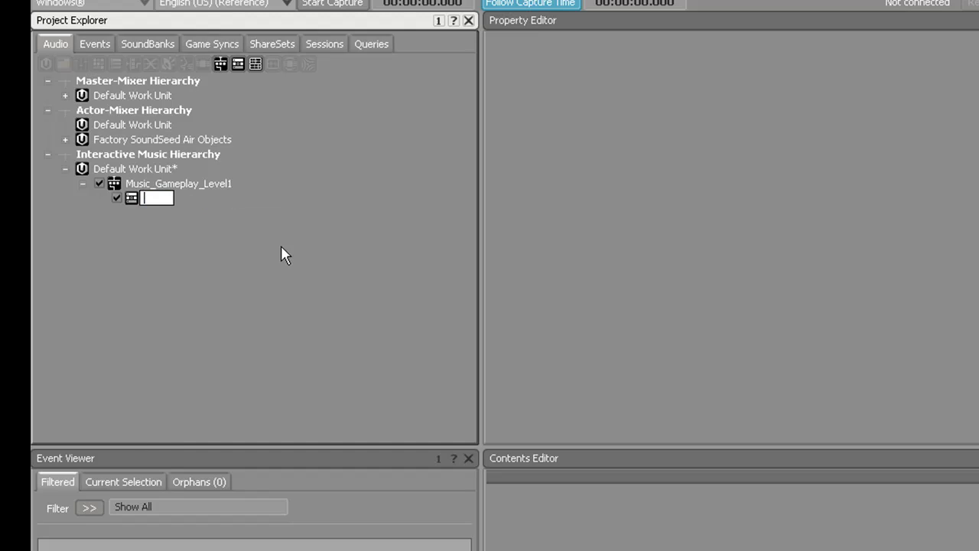
type("Level1_Base")
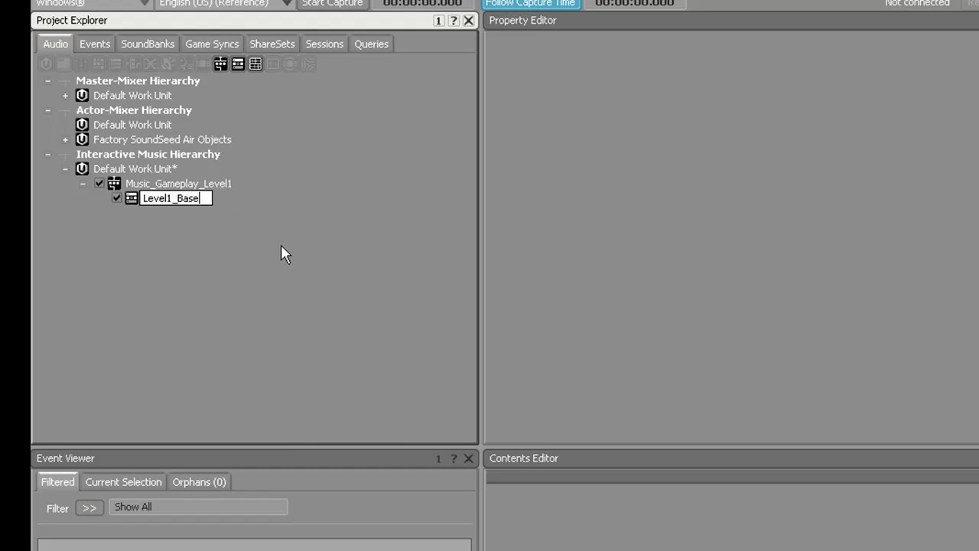
key("Return")
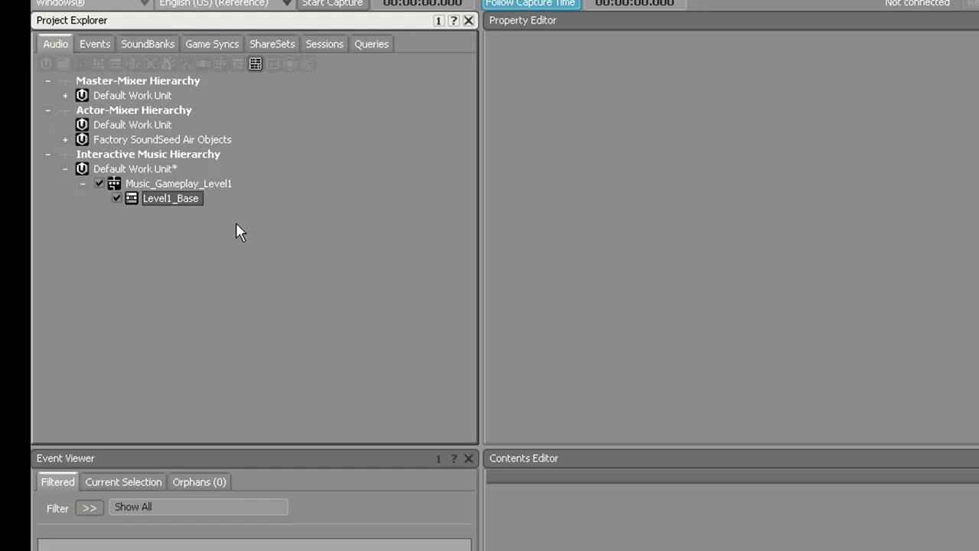
Step: Add a music segment named Base under Level1_Base and select it in the hierarchy
right_click(163, 200)
mouse_move(344, 354)
left_click(441, 356)
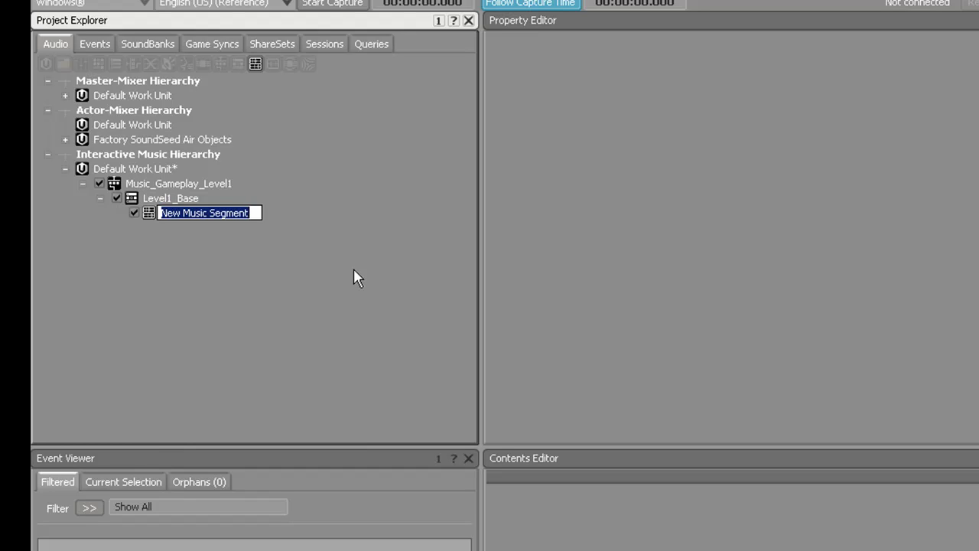
key("BackSpace")
type("Base")
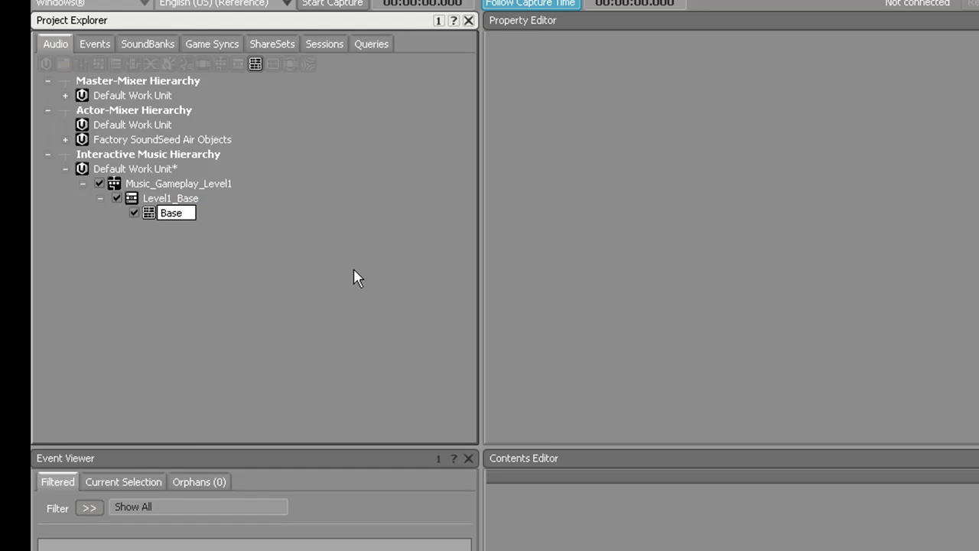
key("Return")
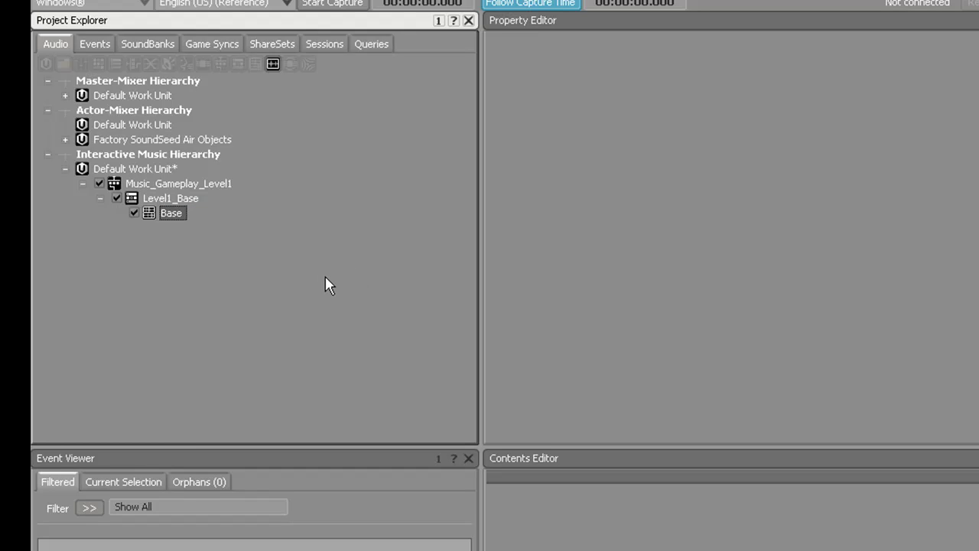
left_click(154, 185)
left_click(163, 201)
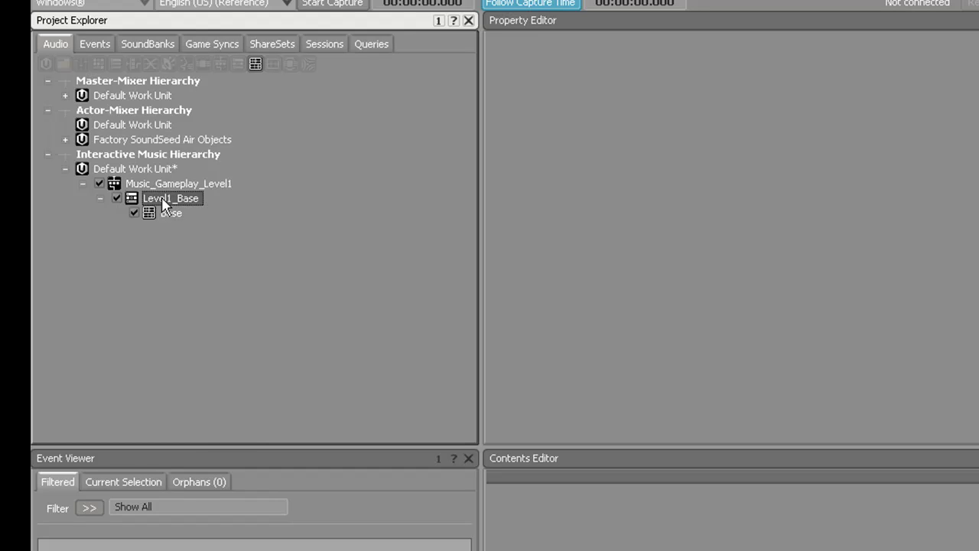
left_click(170, 213)
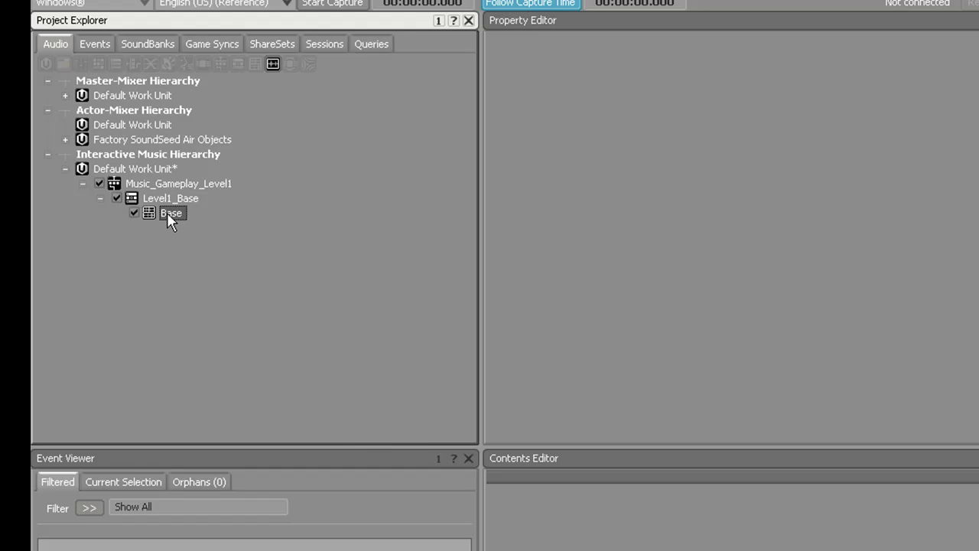
Step: Import Music_Gameplay_Base.wav from the Desktop into the Base segment
right_click(167, 214)
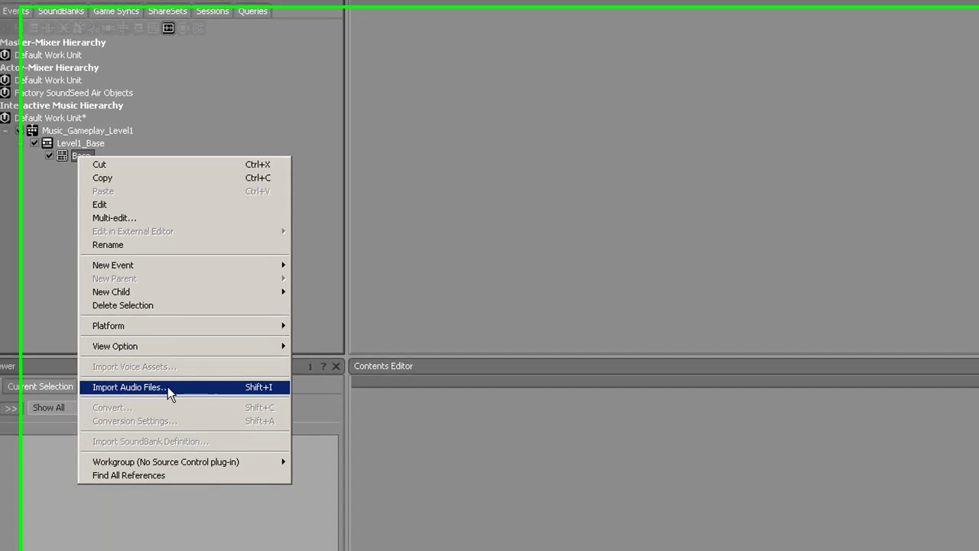
left_click(230, 482)
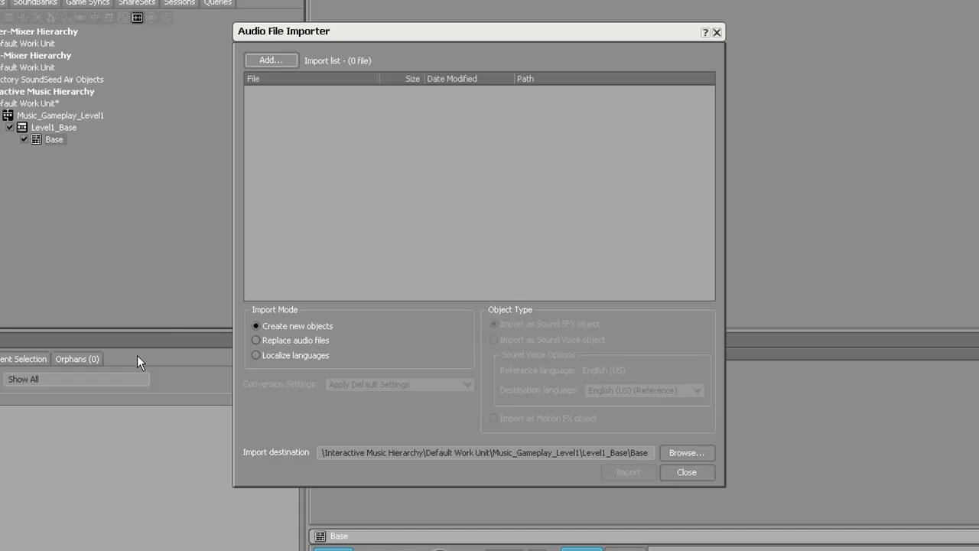
left_click(285, 61)
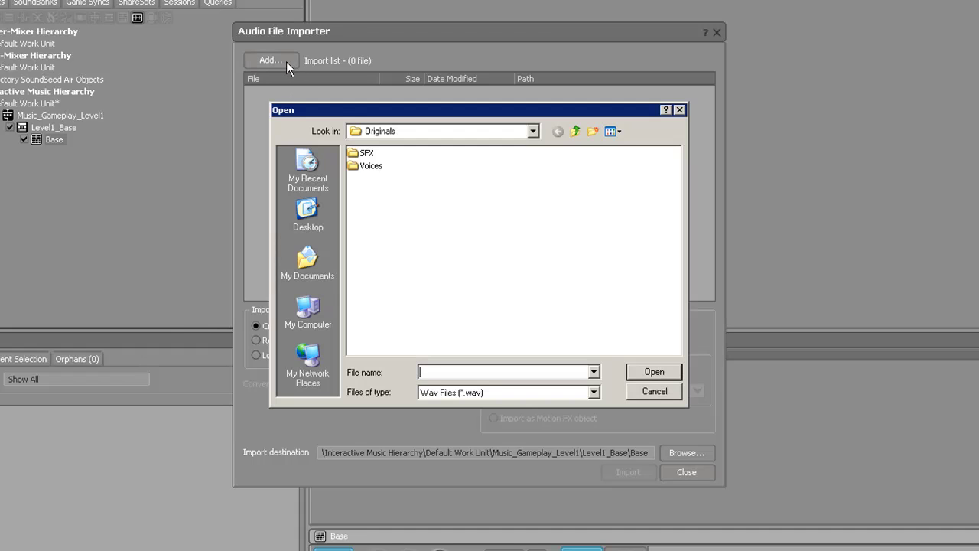
left_click(576, 133)
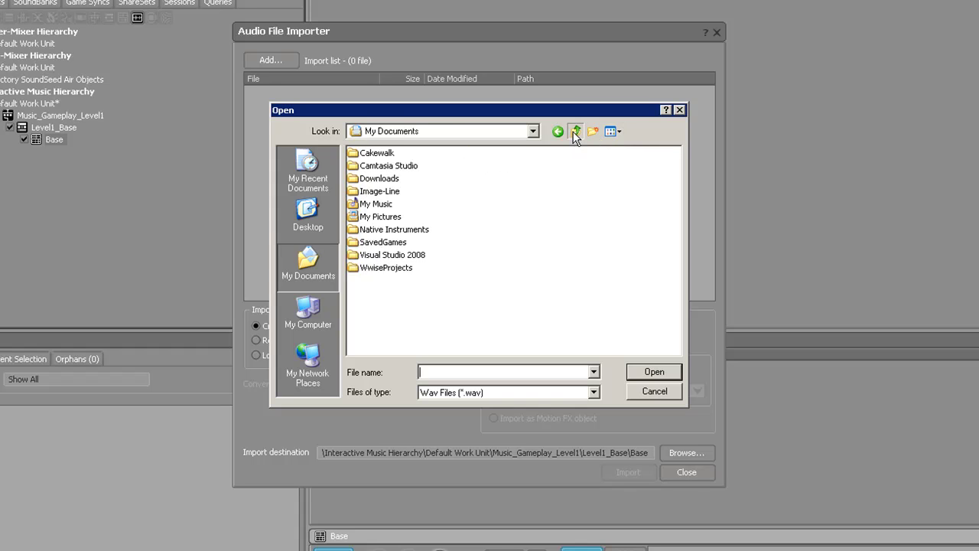
left_click(574, 134)
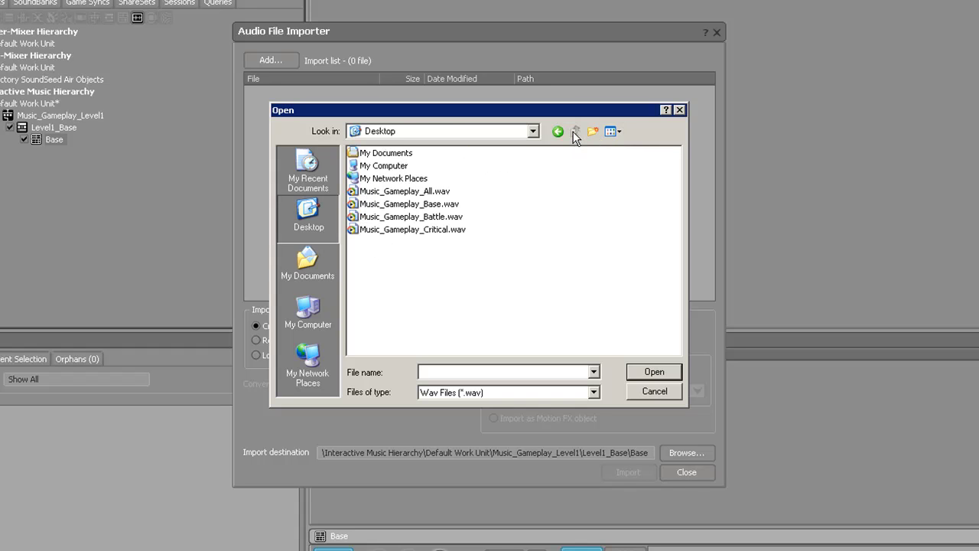
left_click(413, 205)
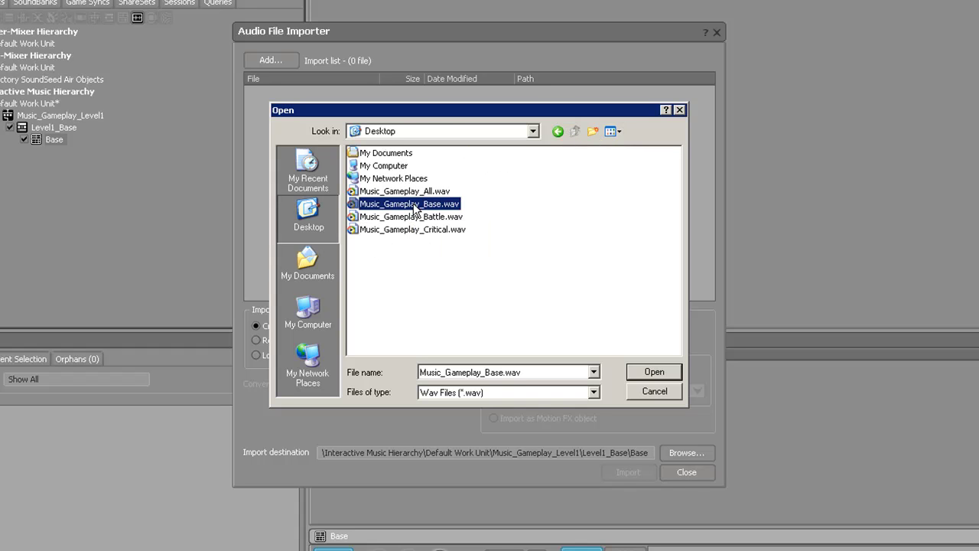
left_click(646, 371)
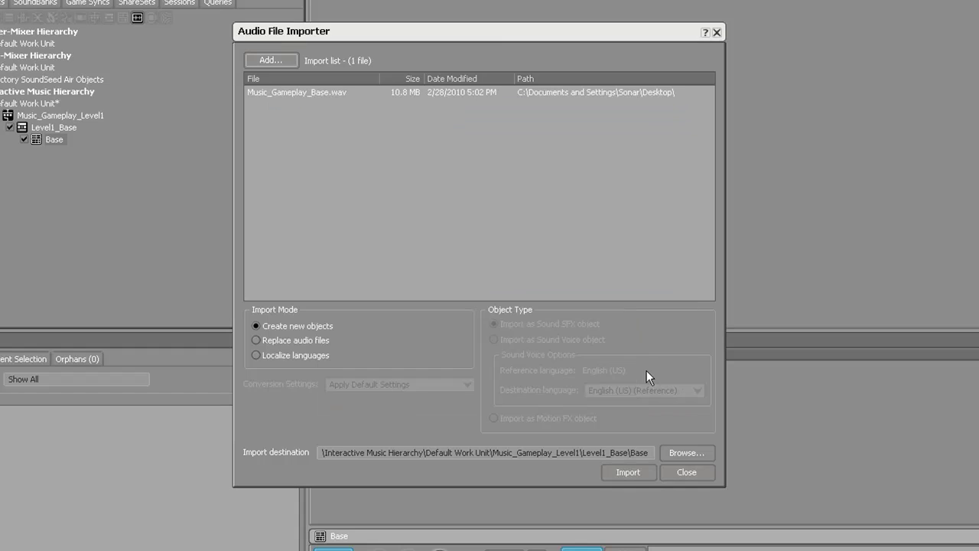
left_click(643, 475)
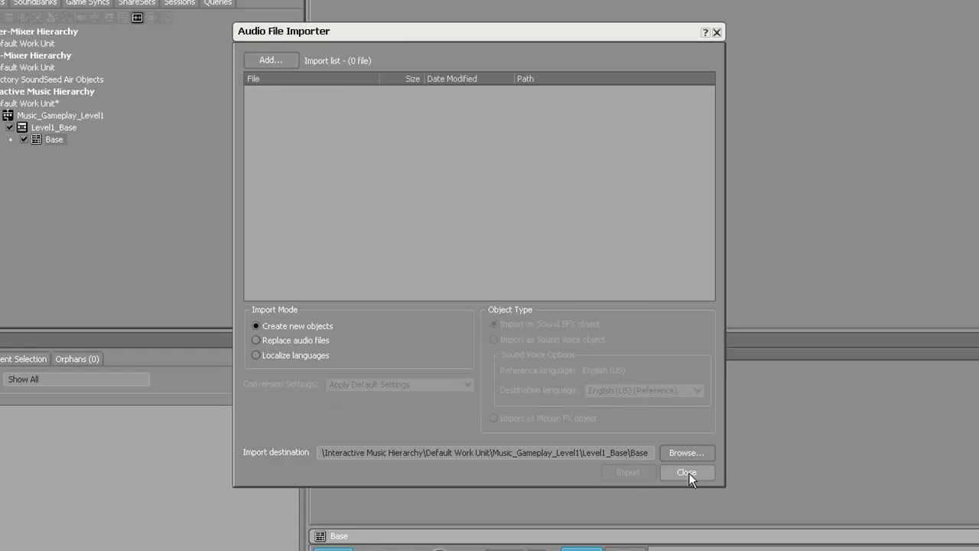
left_click(688, 473)
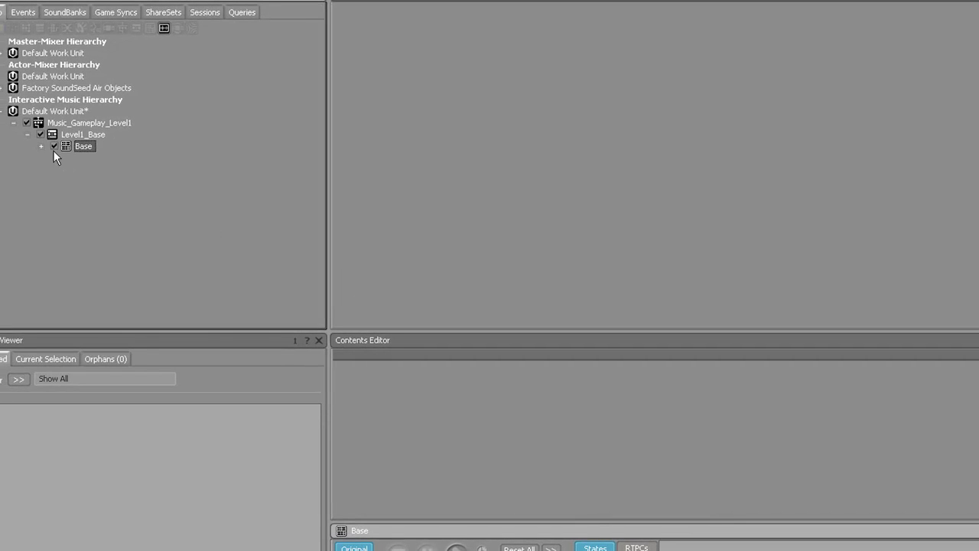
Step: Expand Base and select the new Music_Gameplay_Base track for renaming
left_click(41, 146)
left_click(126, 158)
left_click(111, 157)
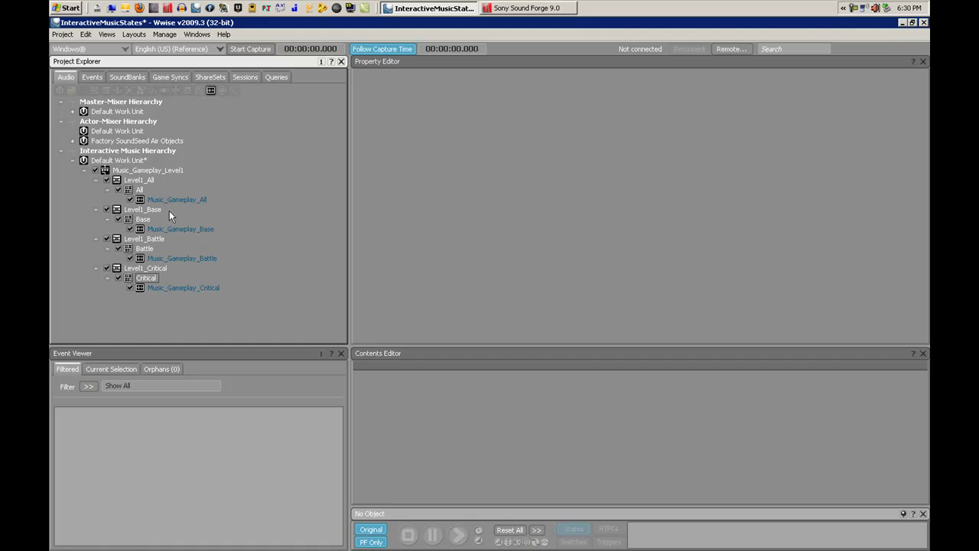
Step: Select the items from Level1_All through Critical, then select the Level1_All playlist container
left_click_drag(151, 179, 258, 280)
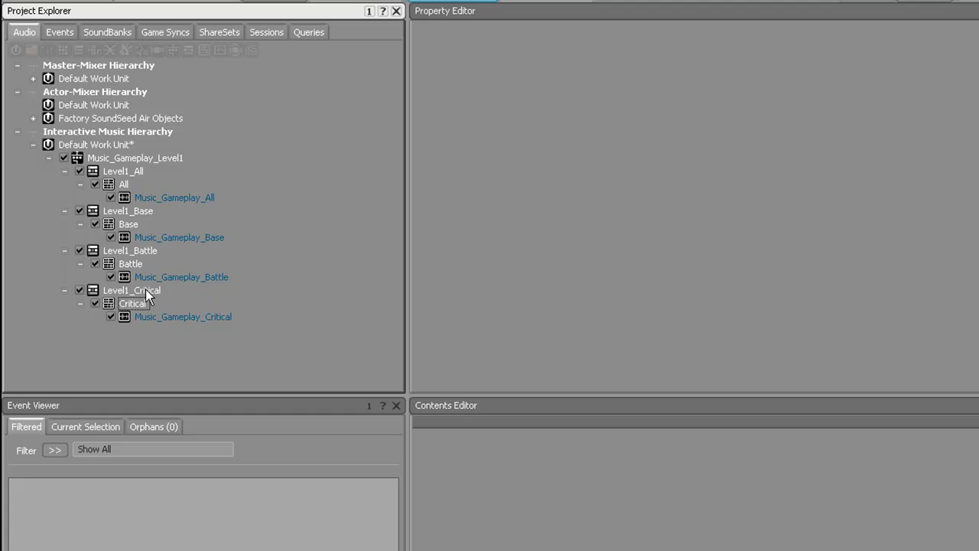
left_click(135, 173)
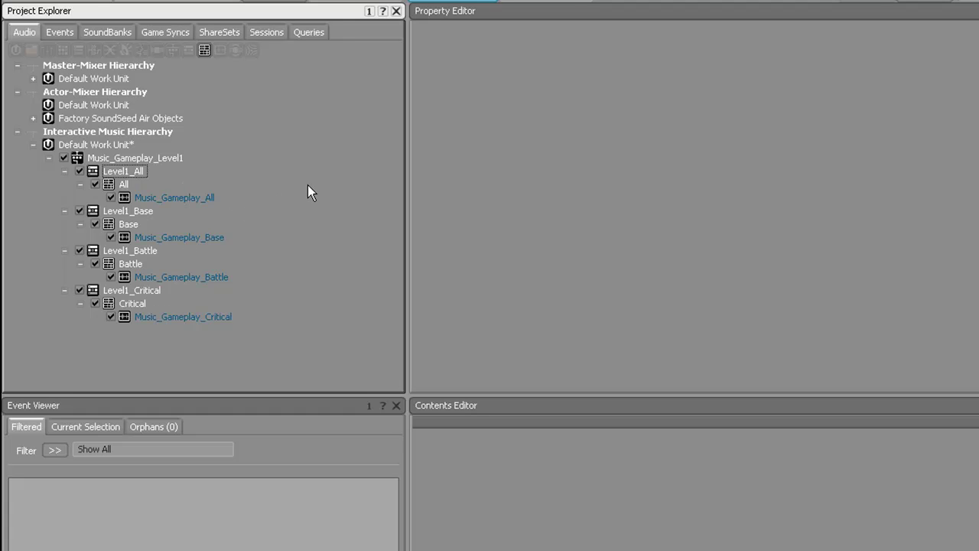
Step: In Game Syncs, create a state group named Music_Level1 under the States work unit
left_click(166, 32)
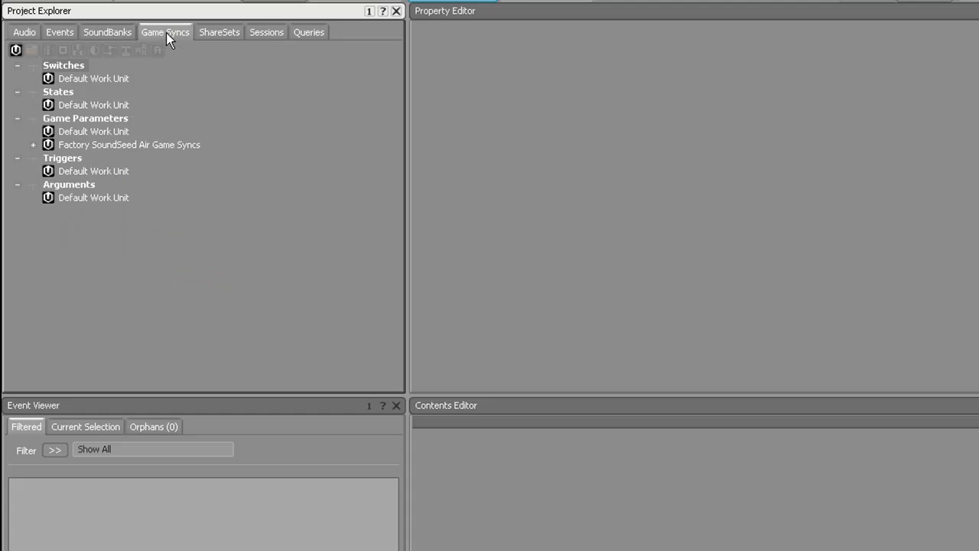
right_click(80, 108)
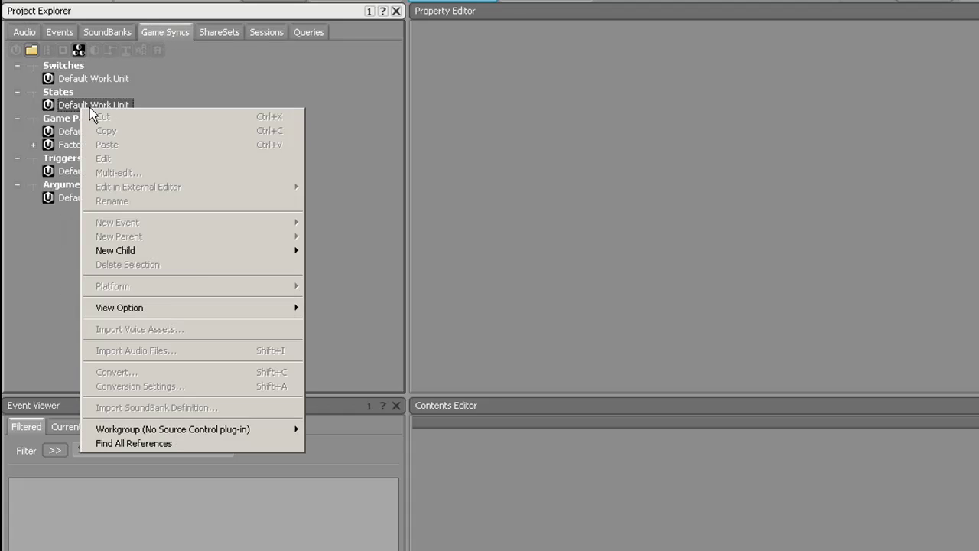
mouse_move(189, 261)
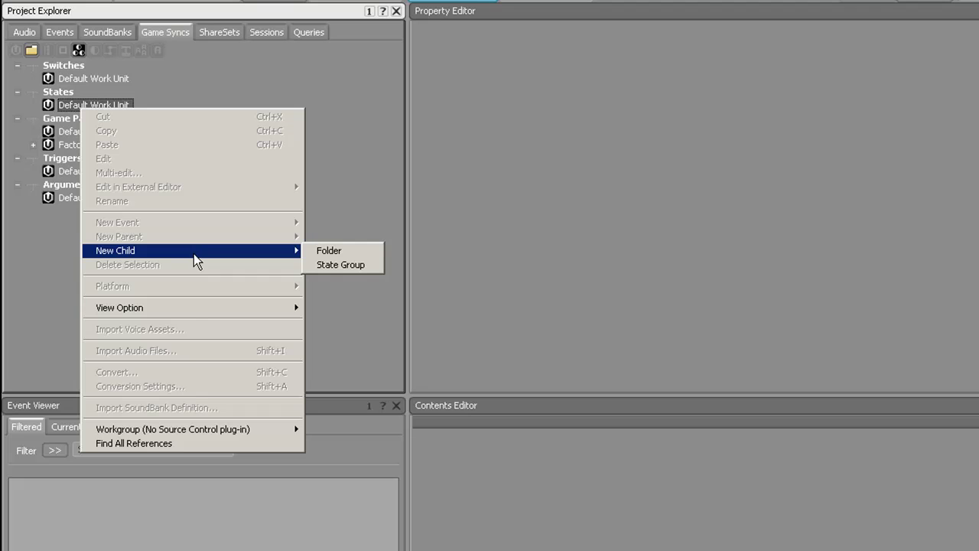
left_click(359, 264)
key("BackSpace")
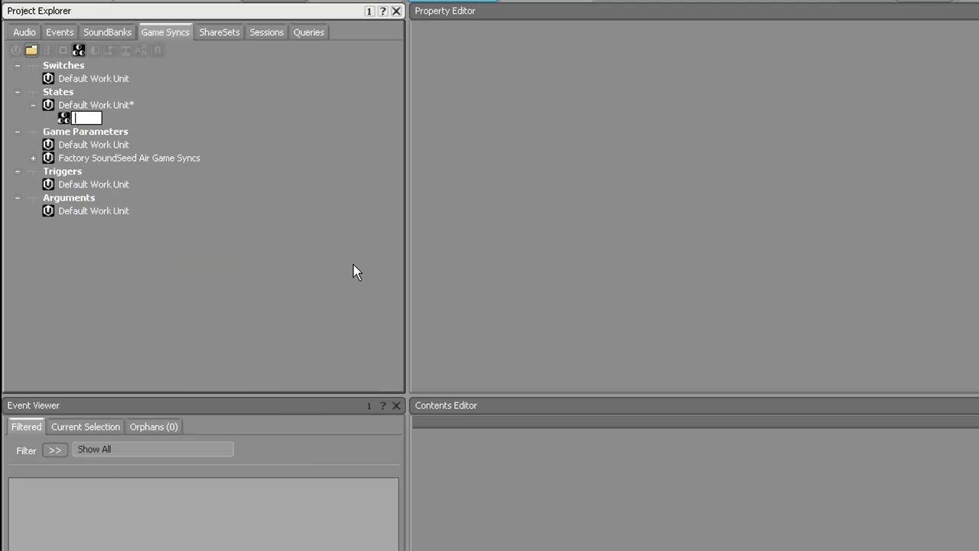
type("Music_Level1")
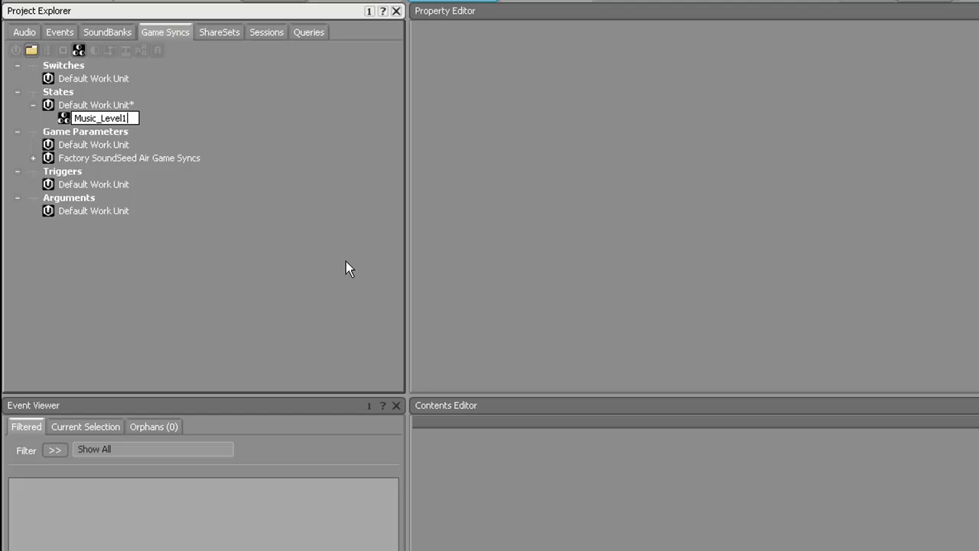
key("Return")
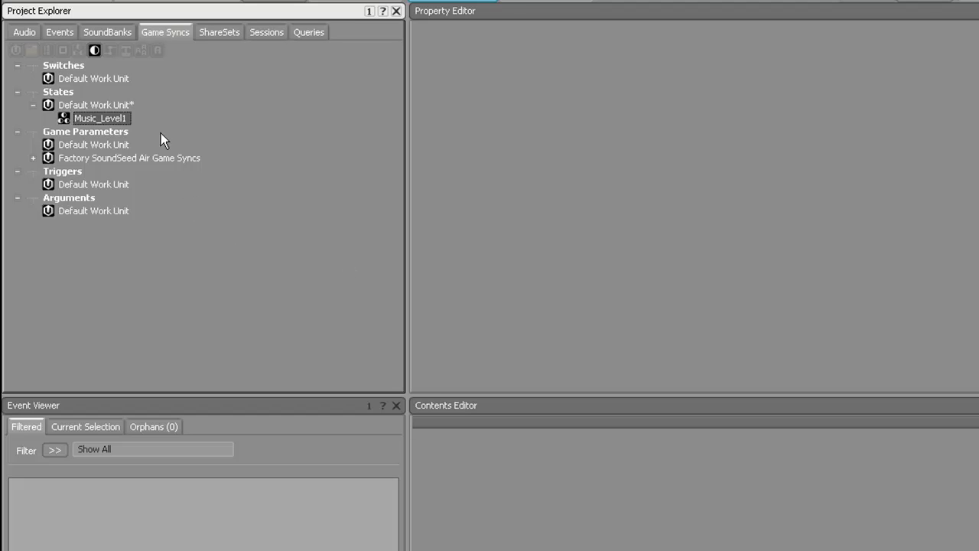
Step: Add the Base state to Music_Level1 and check the Base, Battle, Critical and All states
right_click(100, 119)
mouse_move(212, 266)
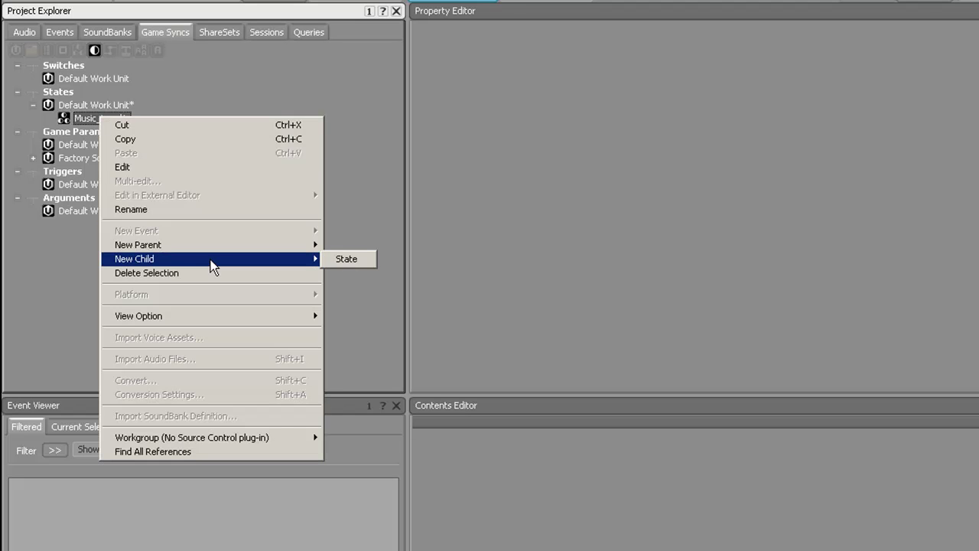
left_click(347, 259)
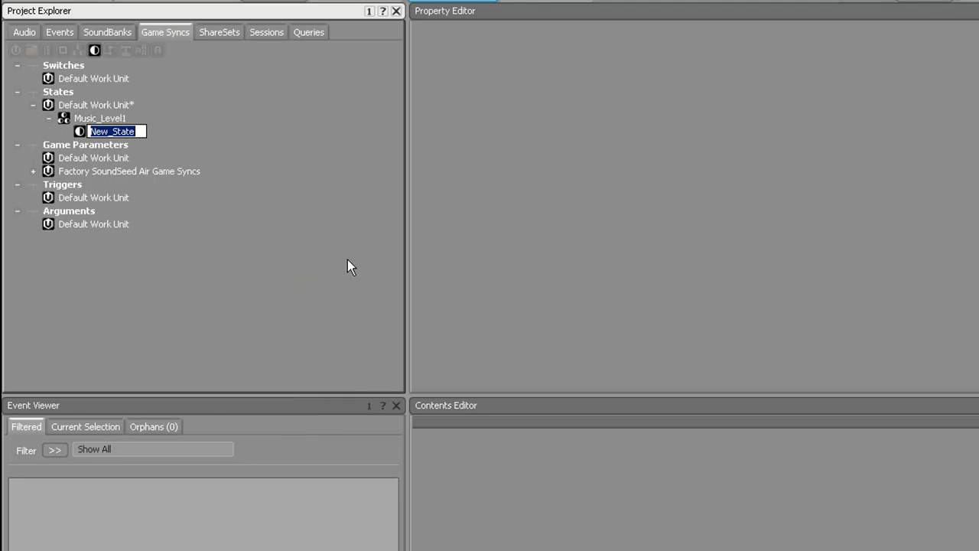
key("BackSpace")
type("Base")
key("Return")
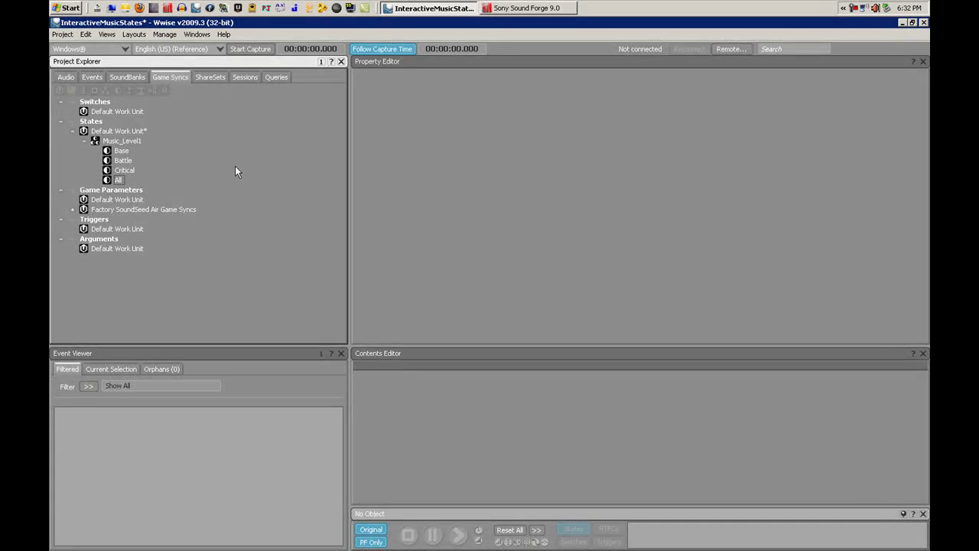
left_click(124, 151)
left_click(123, 160)
left_click(121, 170)
left_click(118, 179)
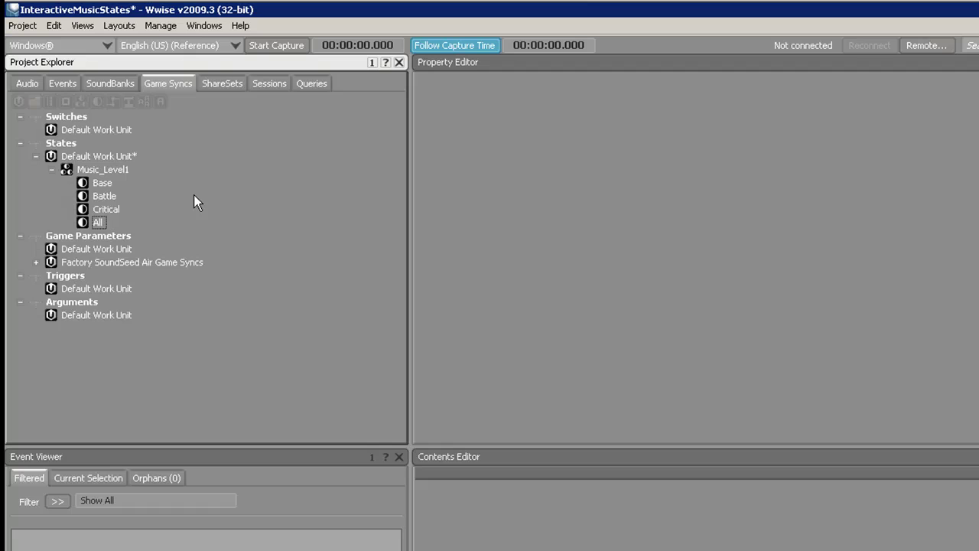
Step: Return to the audio hierarchy and switch to the Interactive Music layout
left_click(23, 84)
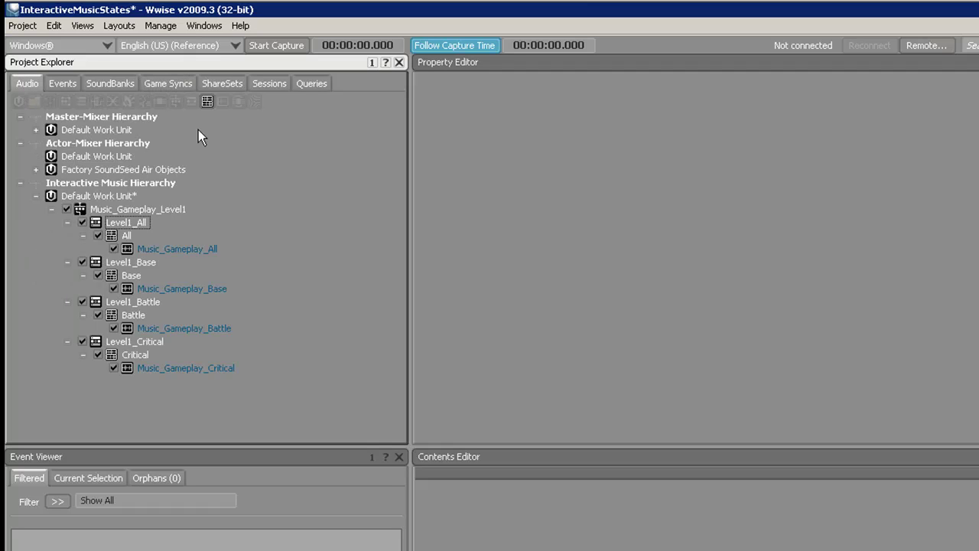
left_click(127, 28)
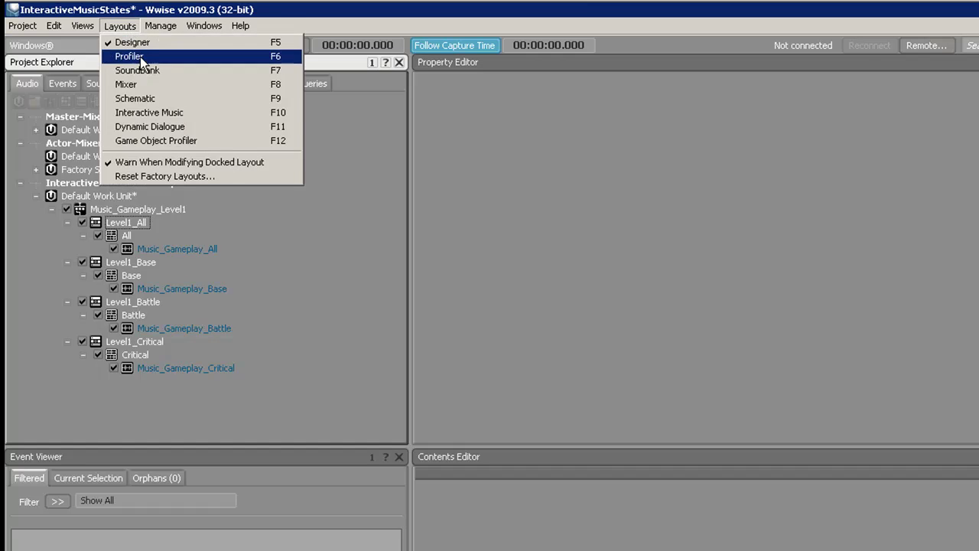
left_click(173, 117)
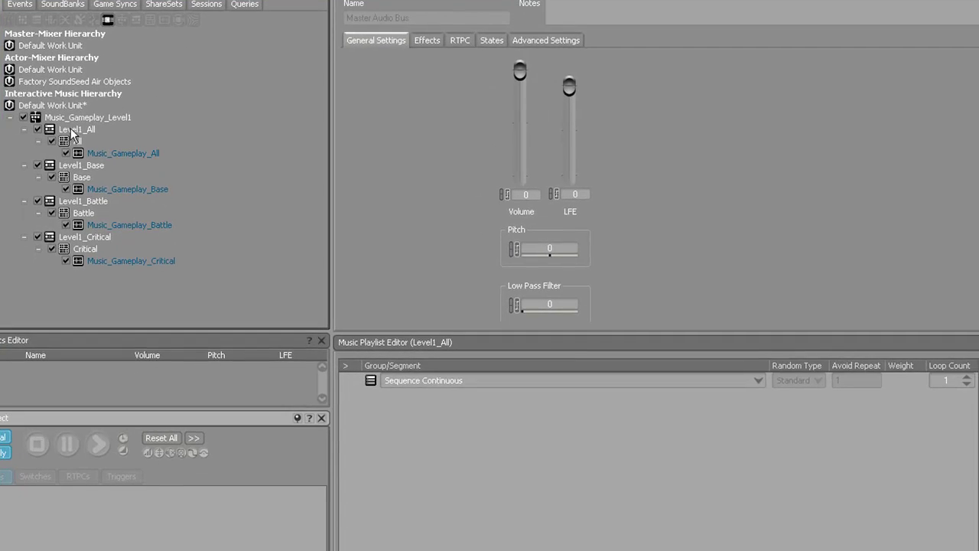
Step: Add the All group to the Level1_All playlist and set both loop counts to Infinite
left_click(71, 132)
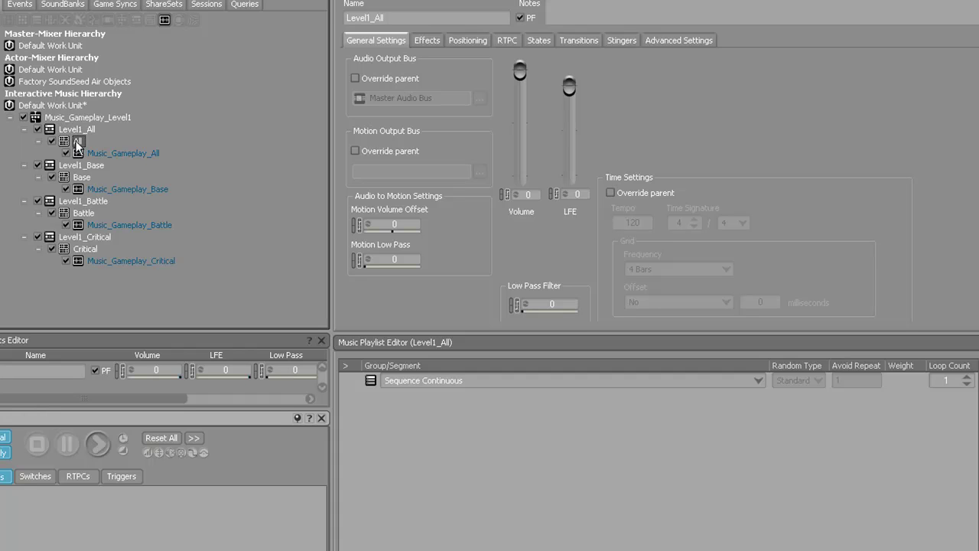
left_click_drag(82, 147, 517, 410)
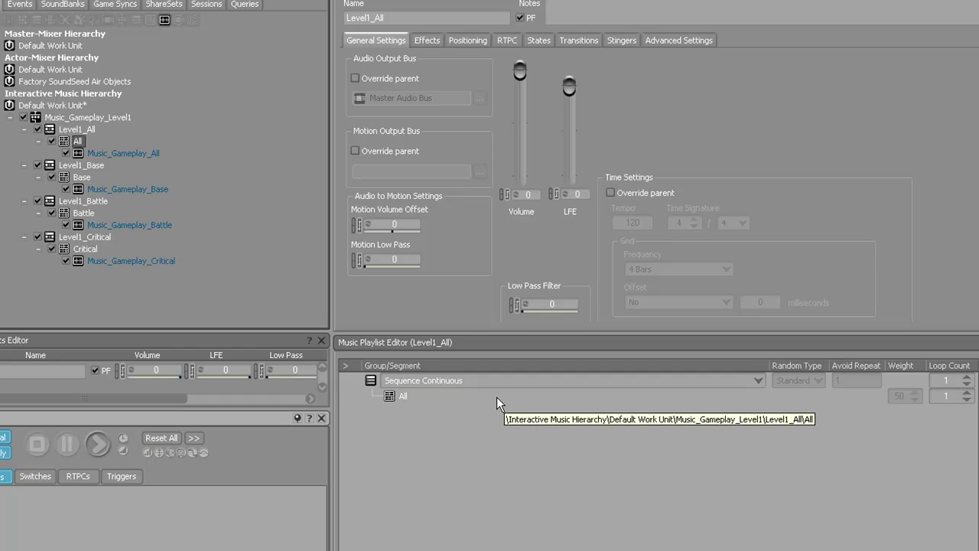
left_click(967, 385)
left_click(967, 400)
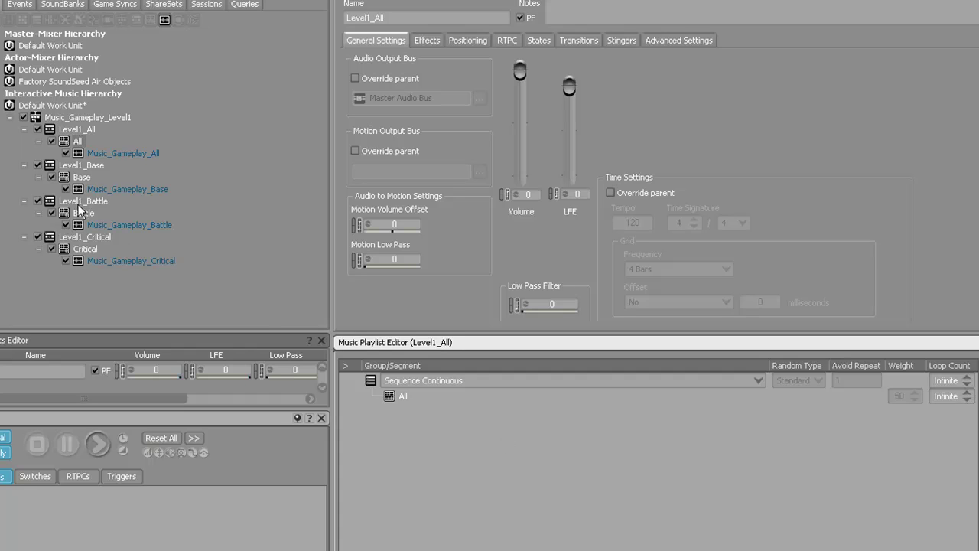
left_click(86, 167)
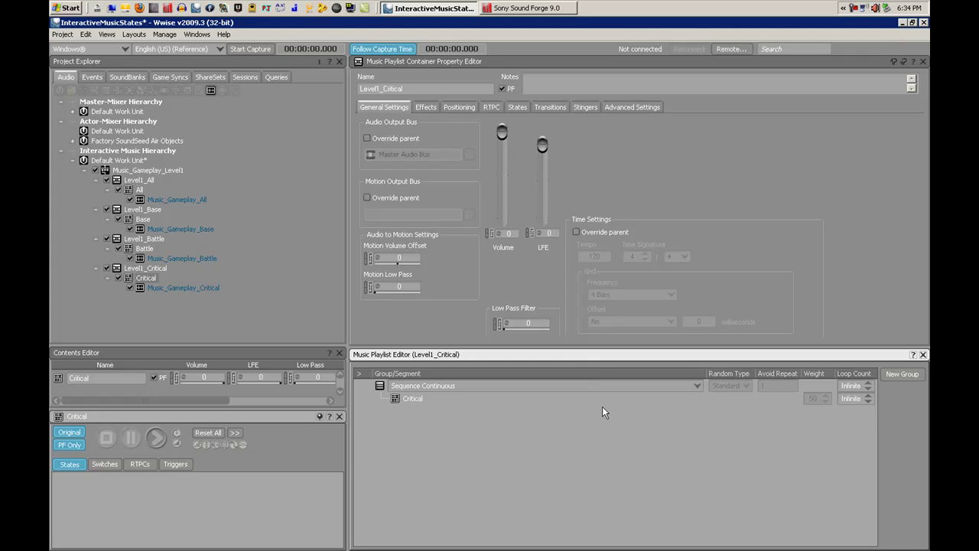
Step: Set Music_Gameplay_Level1 to switch on the Music_Level1 state group with Base as default
left_click(132, 171)
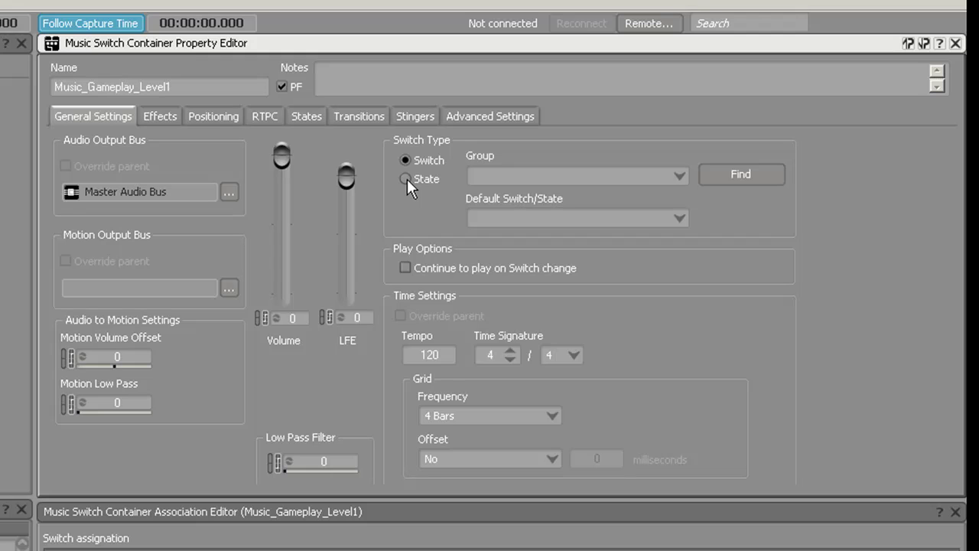
left_click(680, 176)
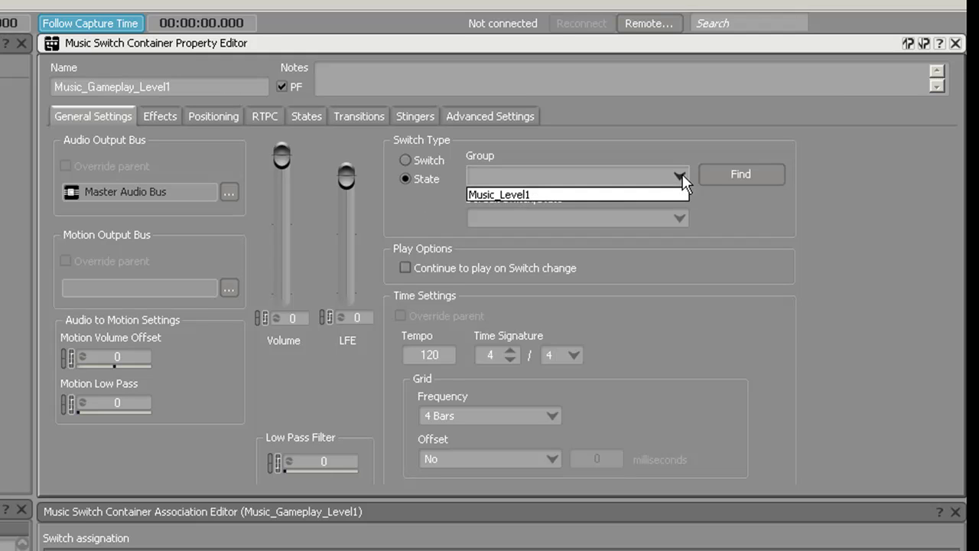
left_click(617, 194)
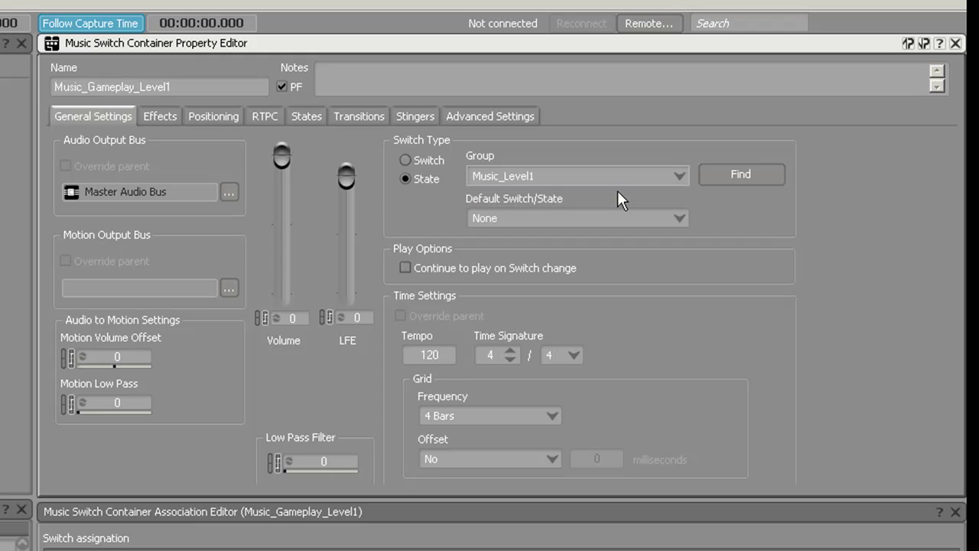
left_click(676, 219)
left_click(515, 261)
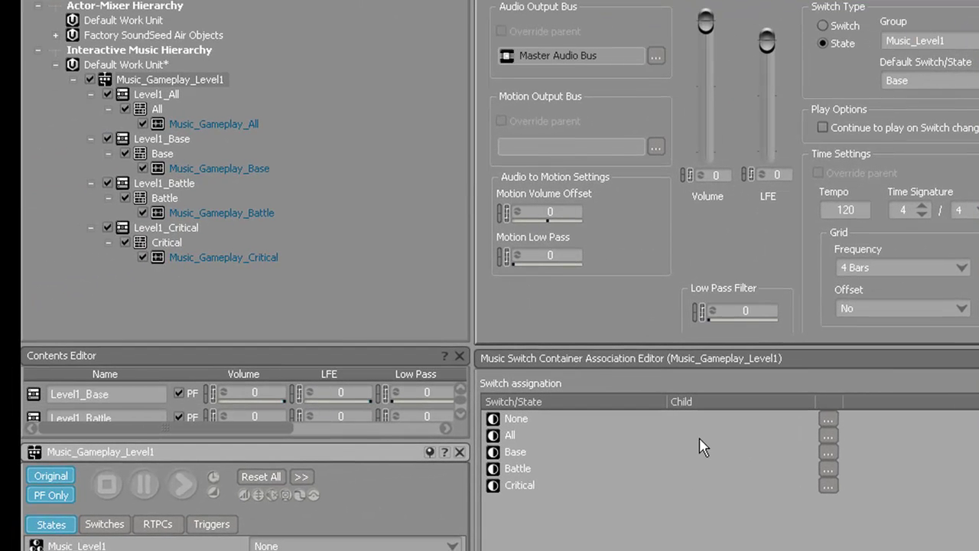
Step: Map Level1_All, Level1_Base, Level1_Battle and Level1_Critical to the All, Base, Battle and Critical states
left_click_drag(169, 93, 702, 437)
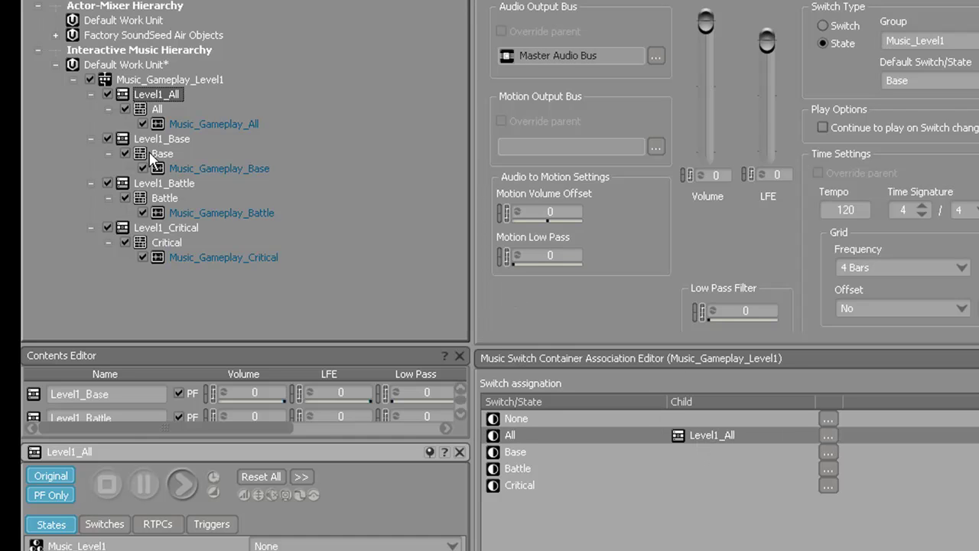
left_click_drag(157, 139, 692, 451)
left_click_drag(164, 184, 696, 469)
left_click_drag(174, 223, 691, 479)
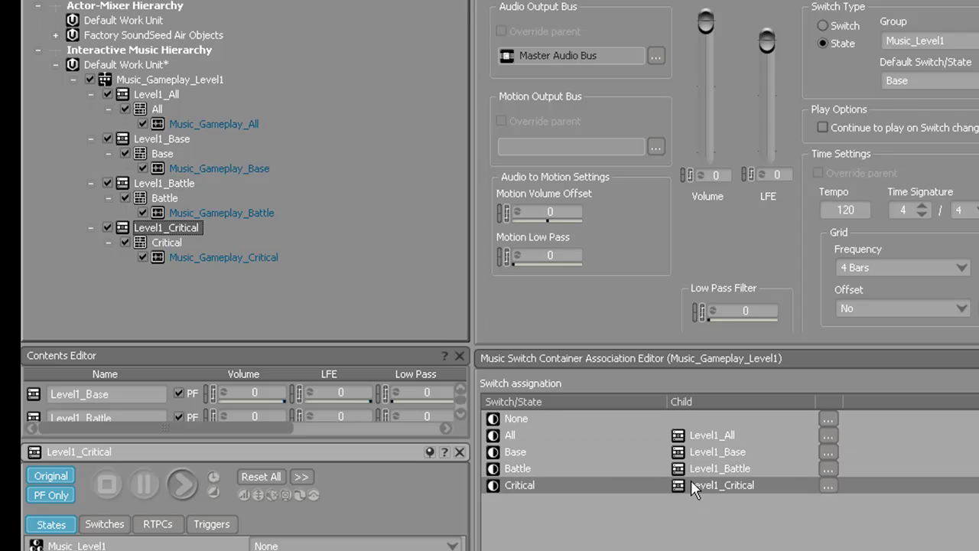
left_click(699, 507)
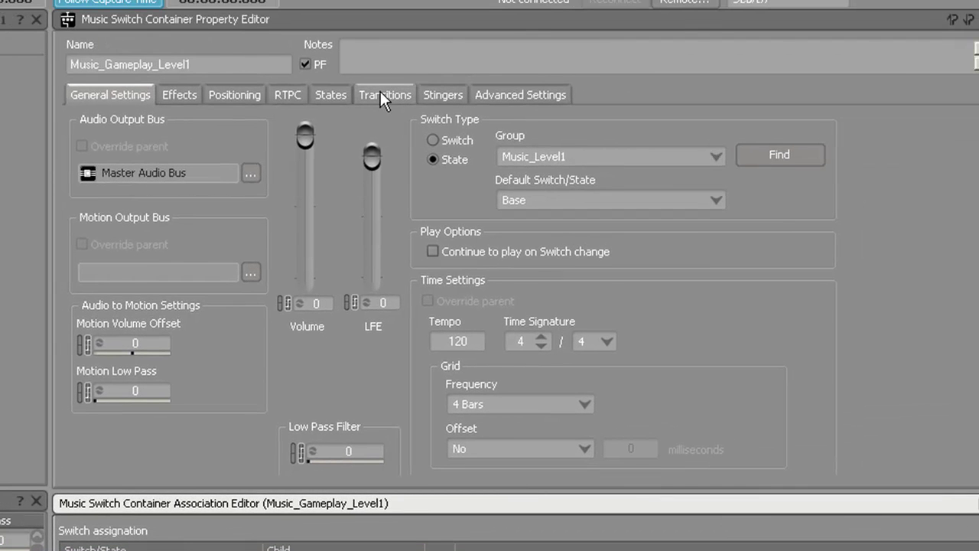
Step: In the container's transitions, set the source to exit immediately
left_click(384, 98)
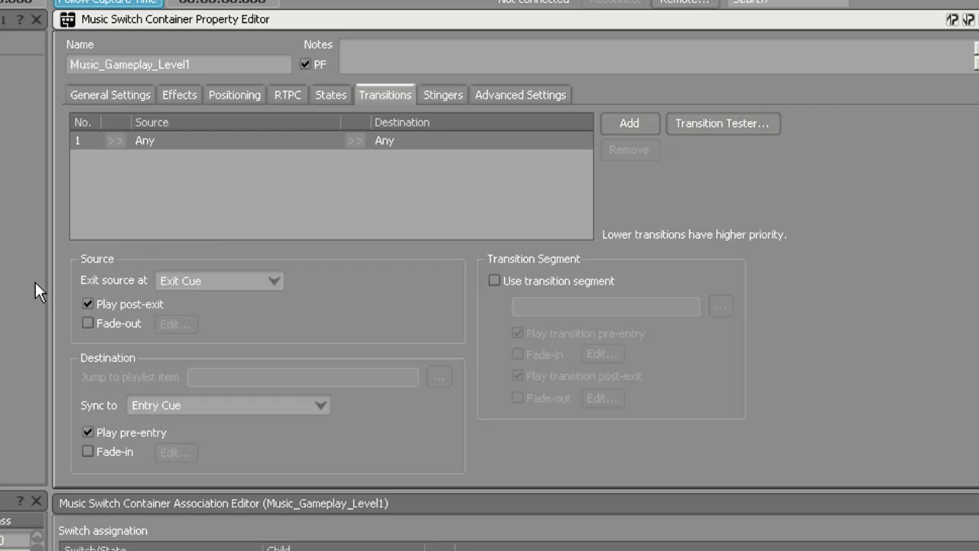
left_click(243, 280)
left_click(243, 274)
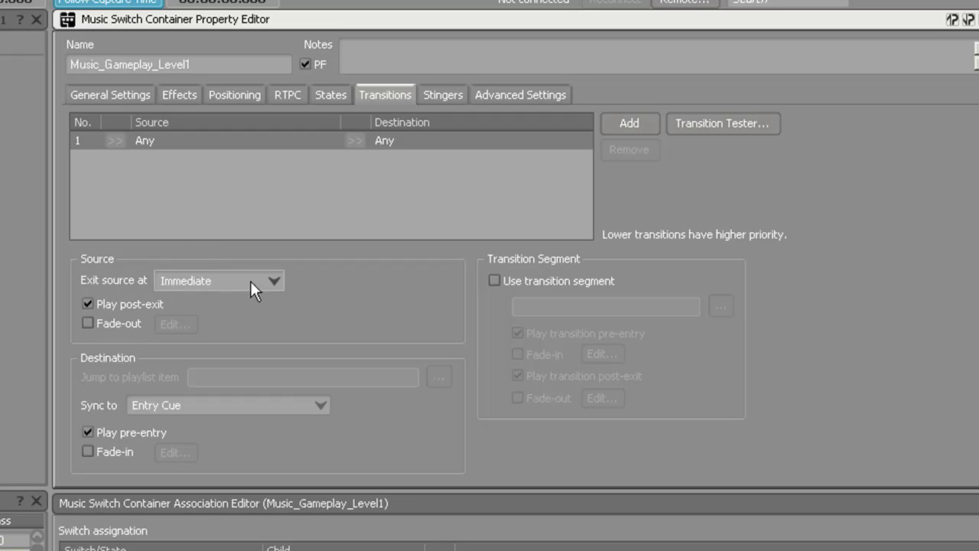
left_click(277, 280)
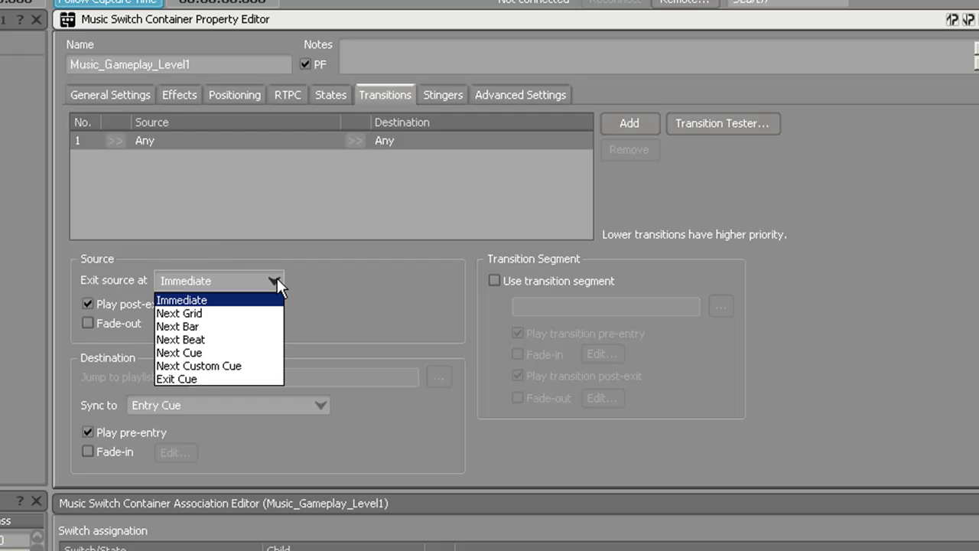
left_click(234, 299)
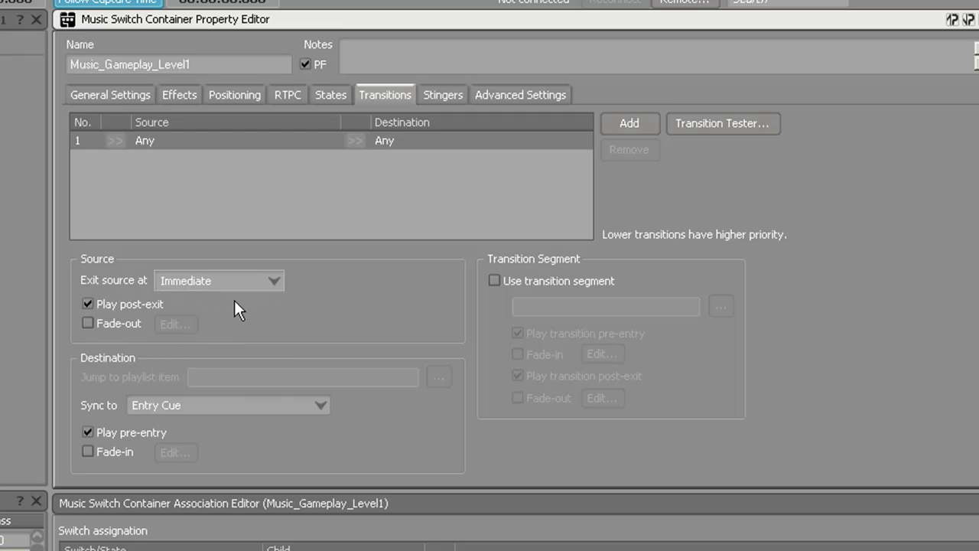
Step: Enable a source fade-out of 1.5 s with 0.6 offset and a curved shape
left_click(89, 323)
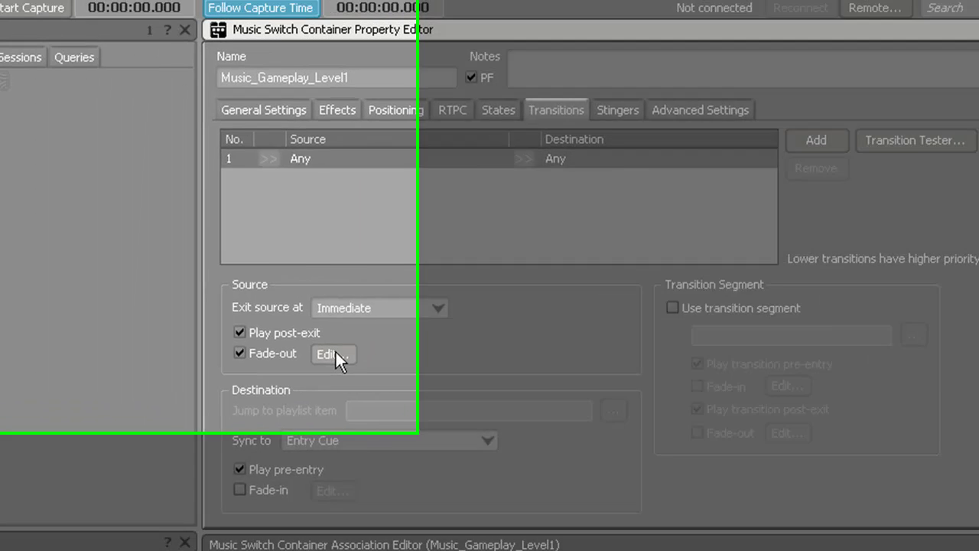
left_click(176, 324)
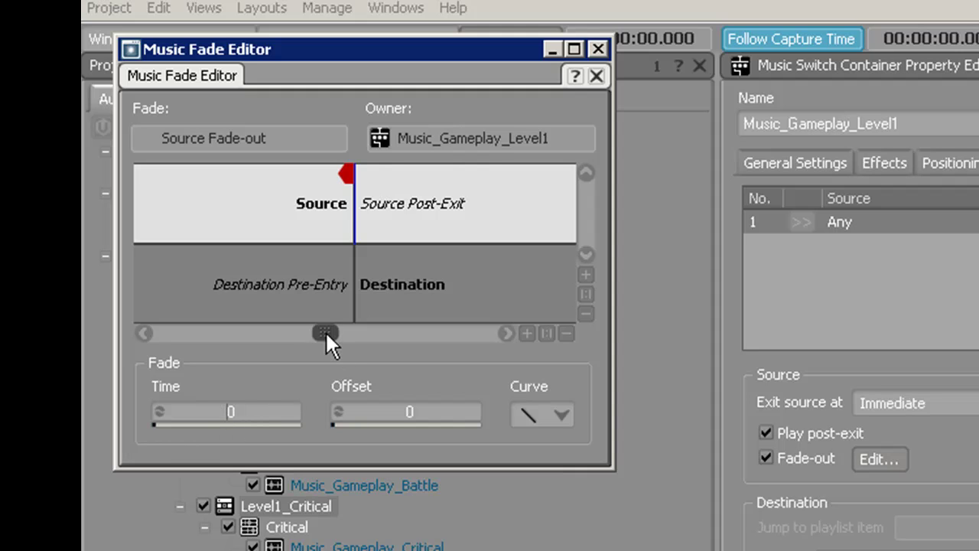
left_click_drag(154, 424, 171, 425)
left_click(257, 412)
left_click(260, 411)
key("BackSpace")
type("5")
left_click(405, 426)
left_click_drag(340, 419, 367, 420)
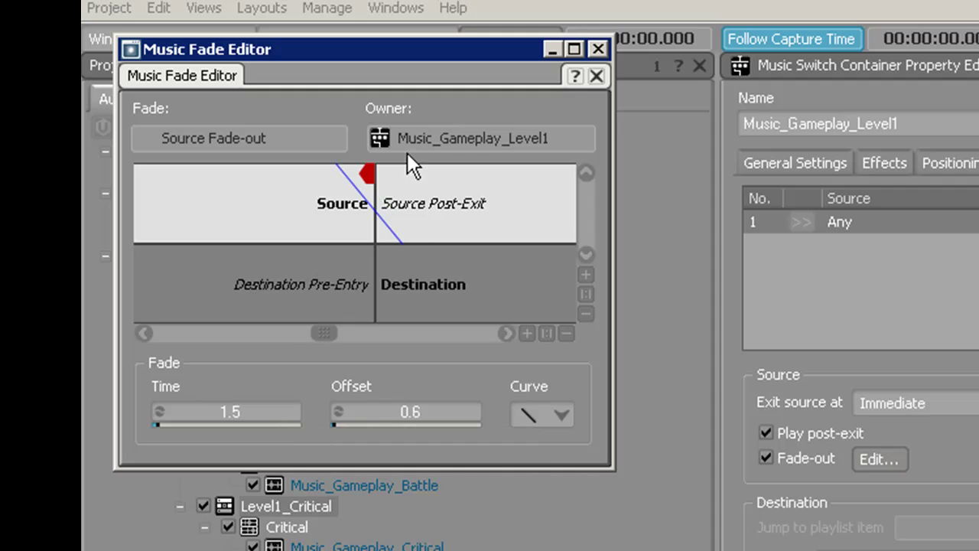
left_click(564, 412)
left_click(550, 463)
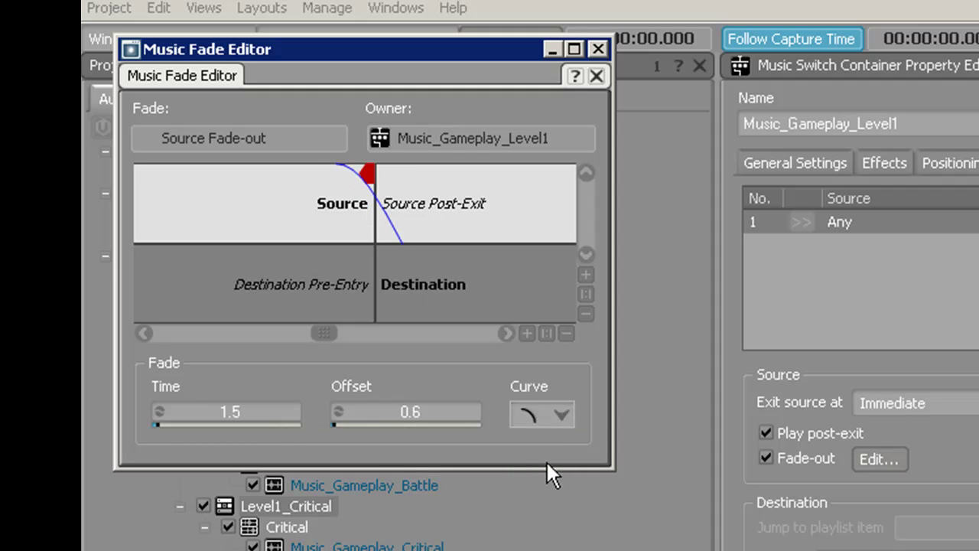
left_click(598, 49)
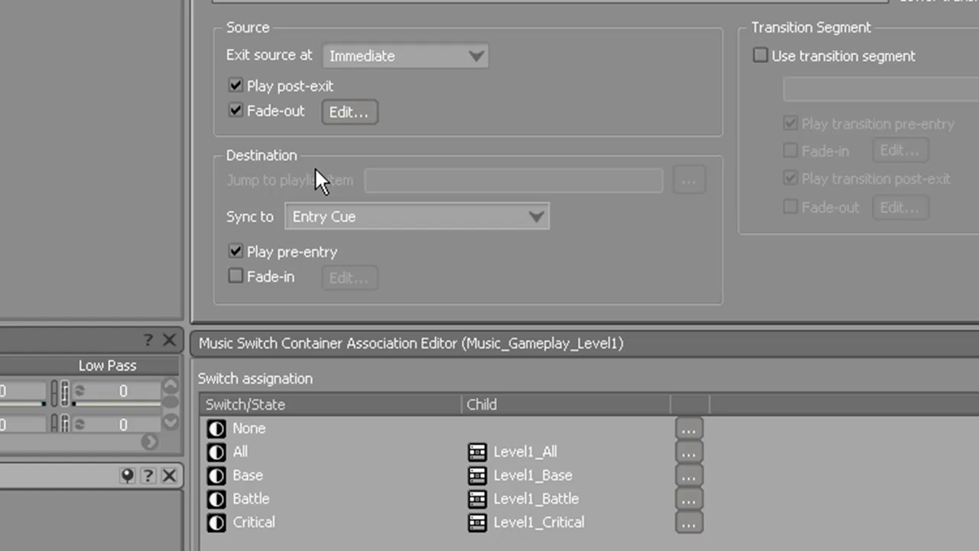
Step: Set the destination sync to Same Time as Playing Segment
left_click(538, 217)
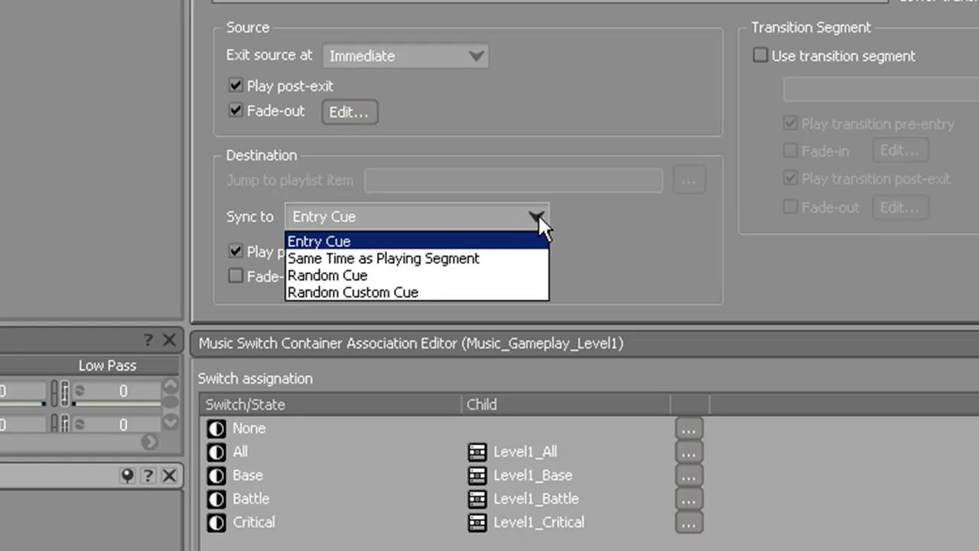
left_click(474, 252)
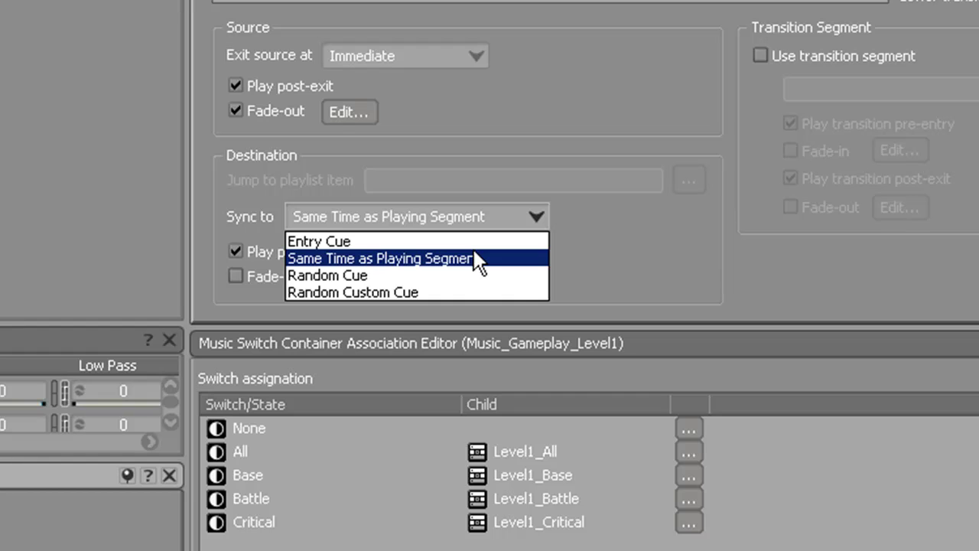
left_click(462, 259)
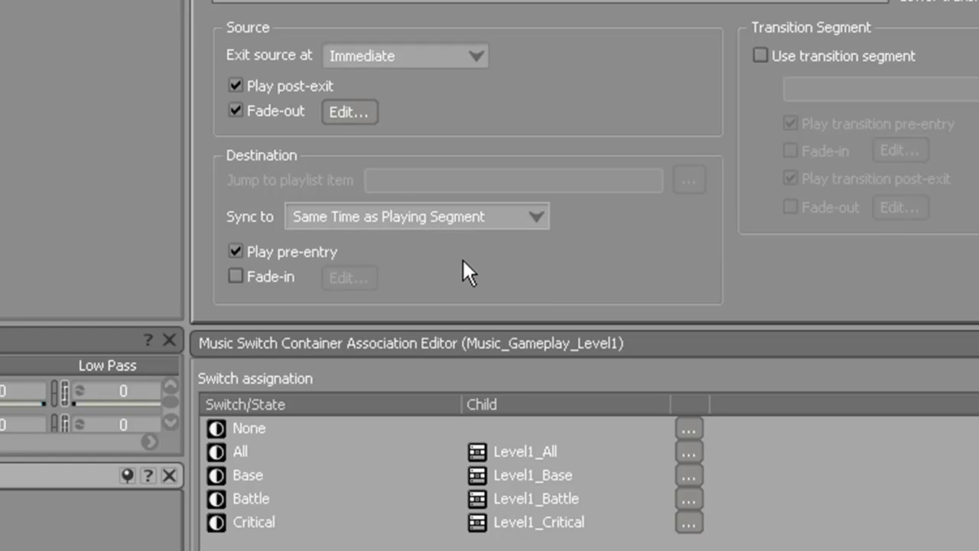
Step: Enable a destination fade-in of 1.5 s with -0.6 offset and a curved shape
left_click(236, 273)
left_click(352, 276)
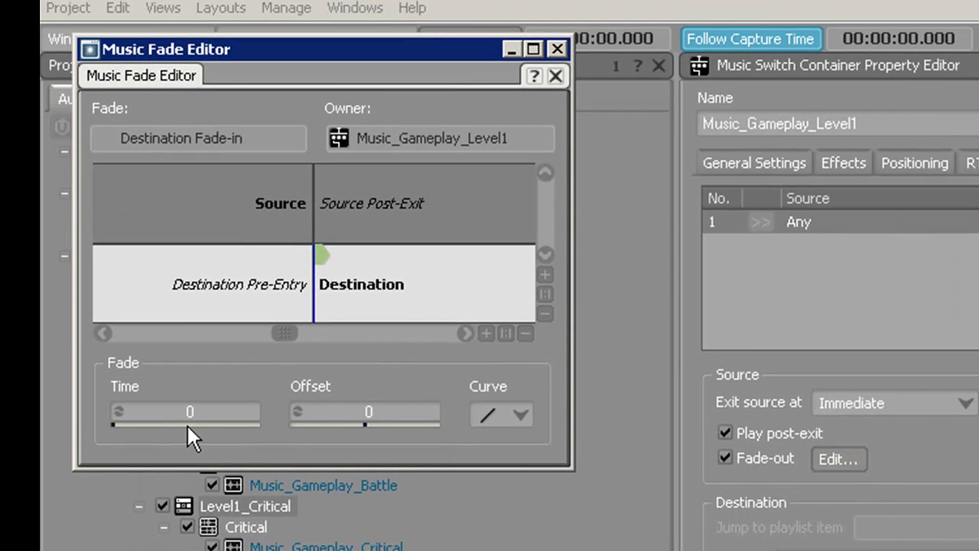
left_click_drag(189, 425, 201, 426)
left_click(234, 411)
left_click(236, 411)
key("BackSpace")
type("5")
key("Return")
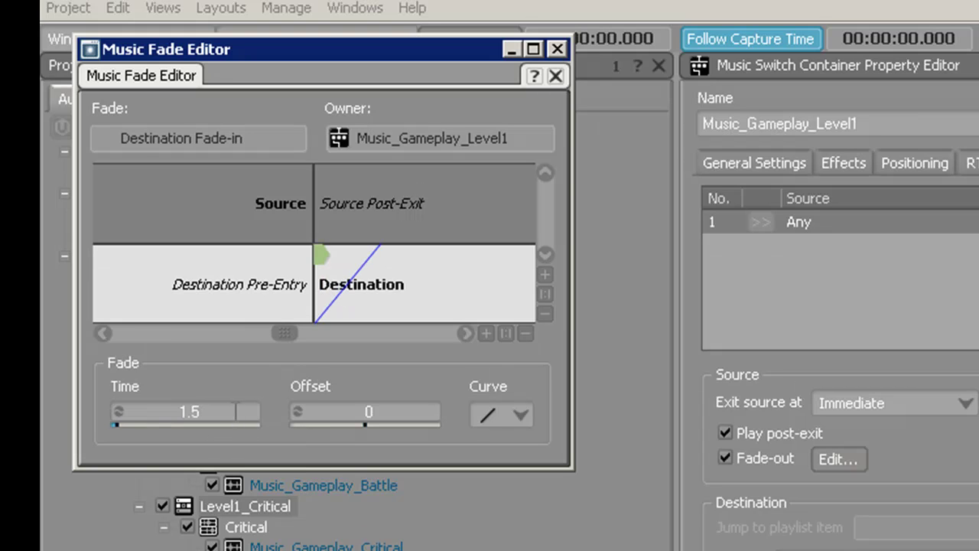
left_click_drag(364, 425, 367, 433)
left_click(528, 414)
left_click(505, 452)
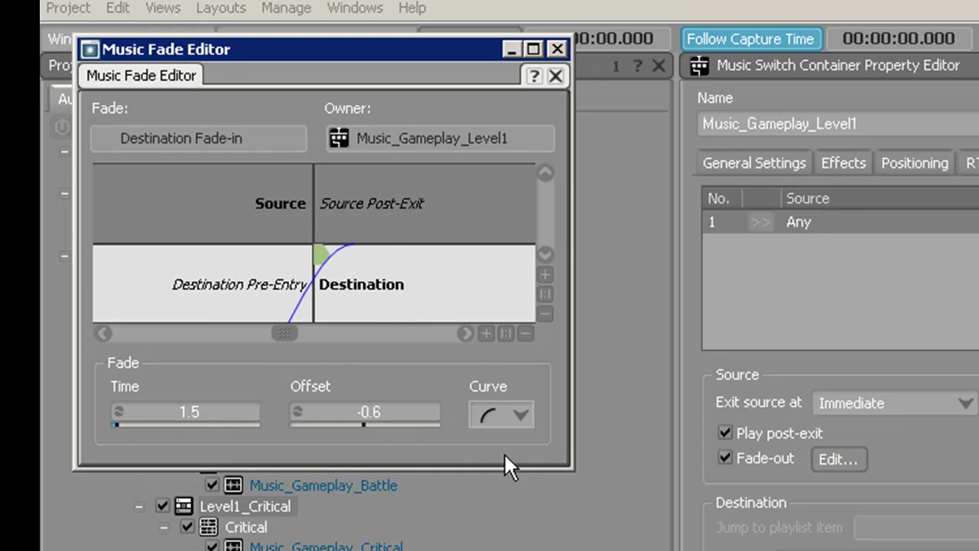
left_click(557, 47)
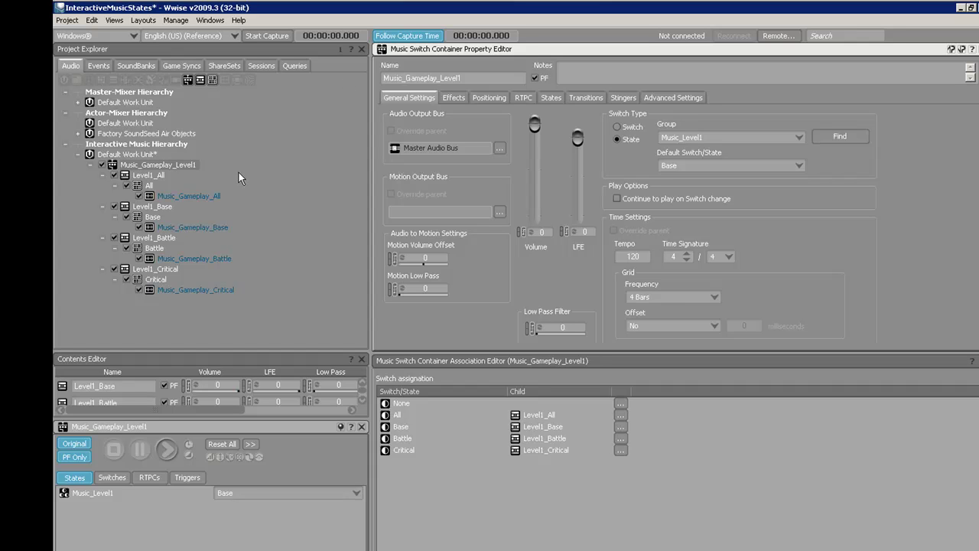
Step: Drag Music_Gameplay_All's Entry Cue to the segment start and its Exit Cue to the audio's end
left_click(183, 201)
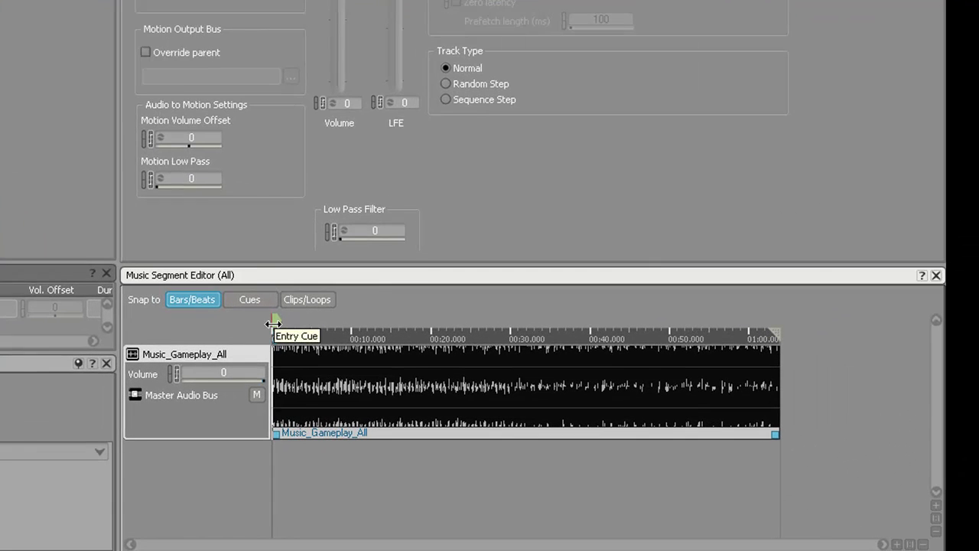
left_click_drag(273, 324, 522, 322)
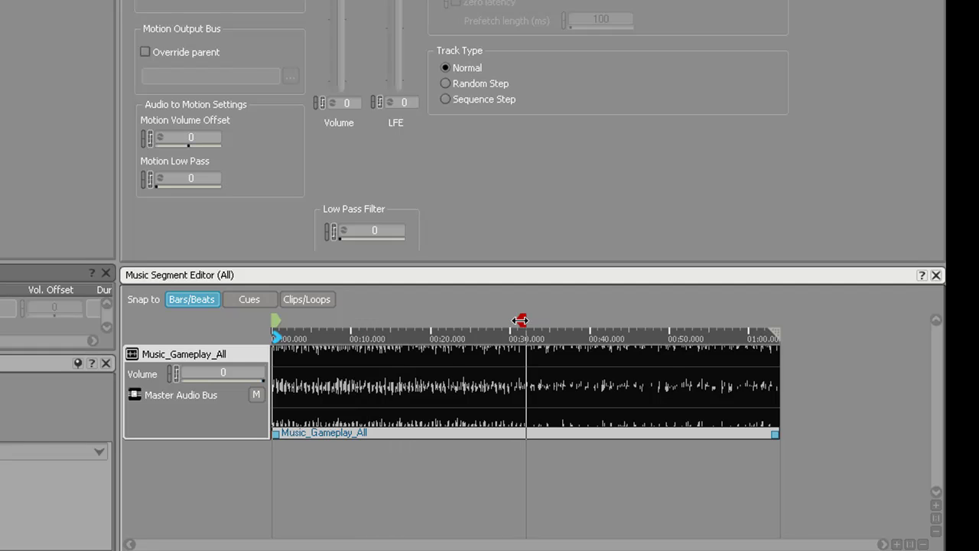
left_click_drag(279, 318, 308, 318)
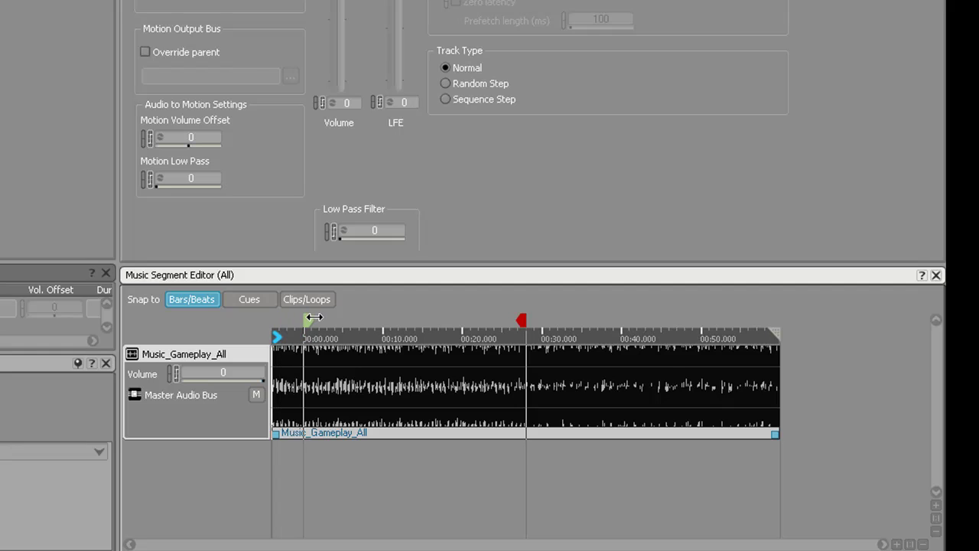
mouse_move(522, 319)
left_mouse_down()
mouse_move(743, 319)
mouse_move(710, 320)
left_mouse_up()
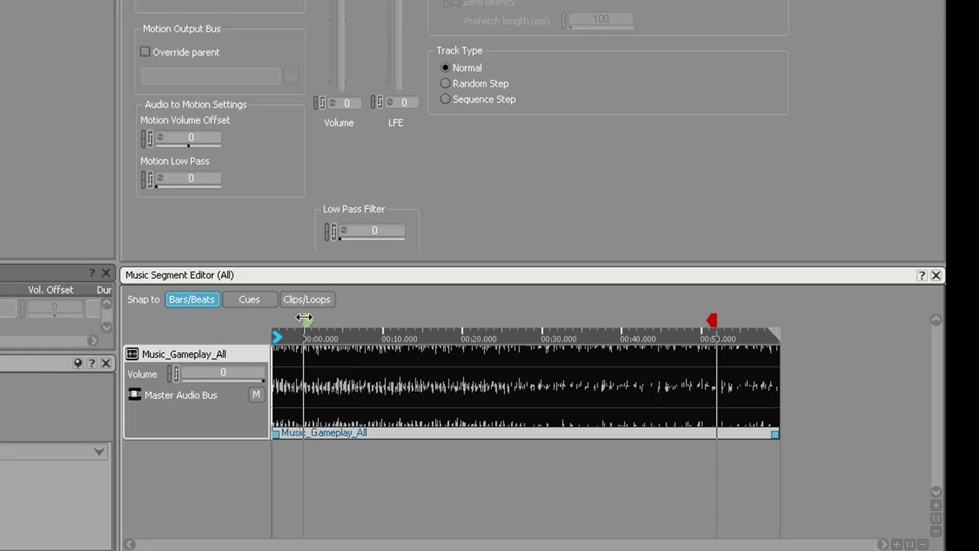
left_click(204, 304)
left_click_drag(306, 322, 260, 323)
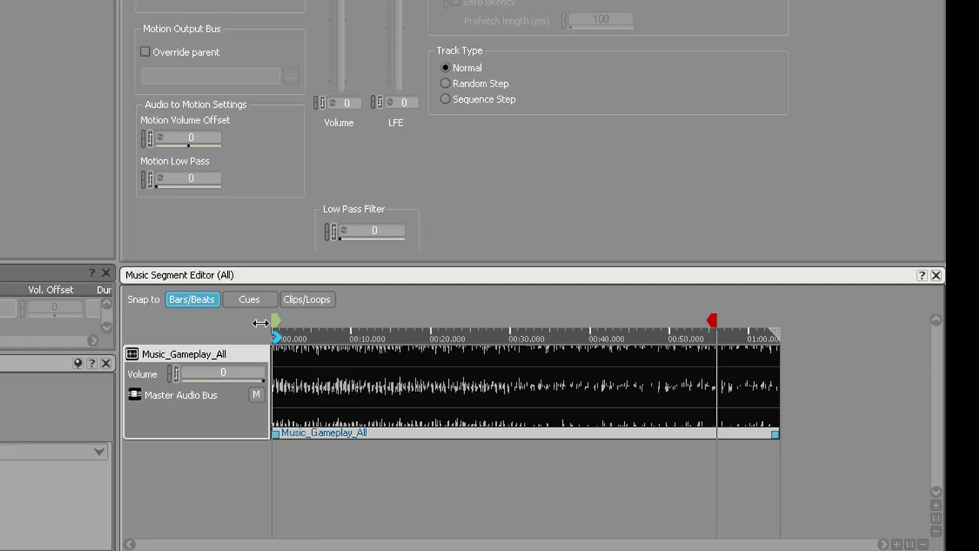
mouse_move(721, 329)
left_mouse_down()
mouse_move(841, 321)
mouse_move(782, 320)
mouse_move(832, 332)
mouse_move(753, 334)
left_mouse_up()
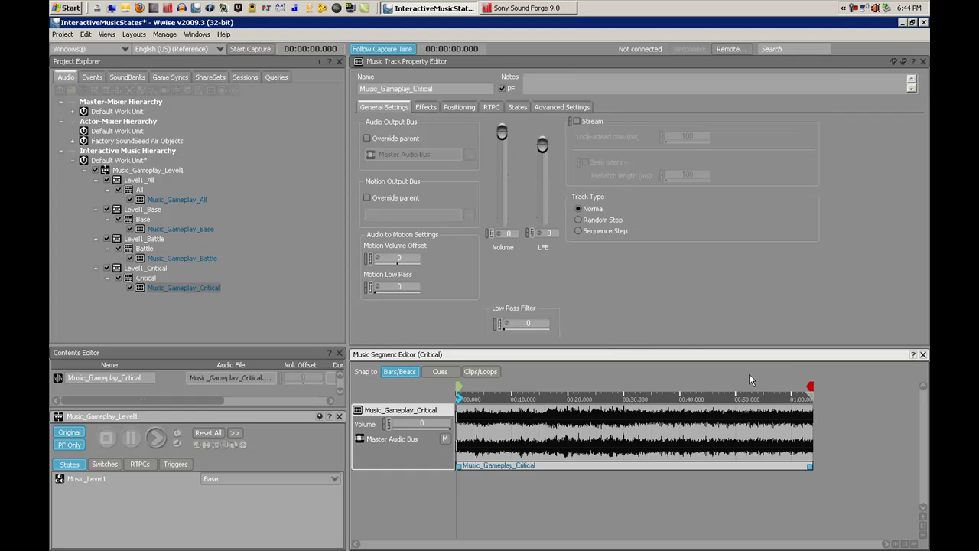
Step: Start playback of Music_Gameplay_Level1 with the Music_Level1 state on Base
left_click(144, 172)
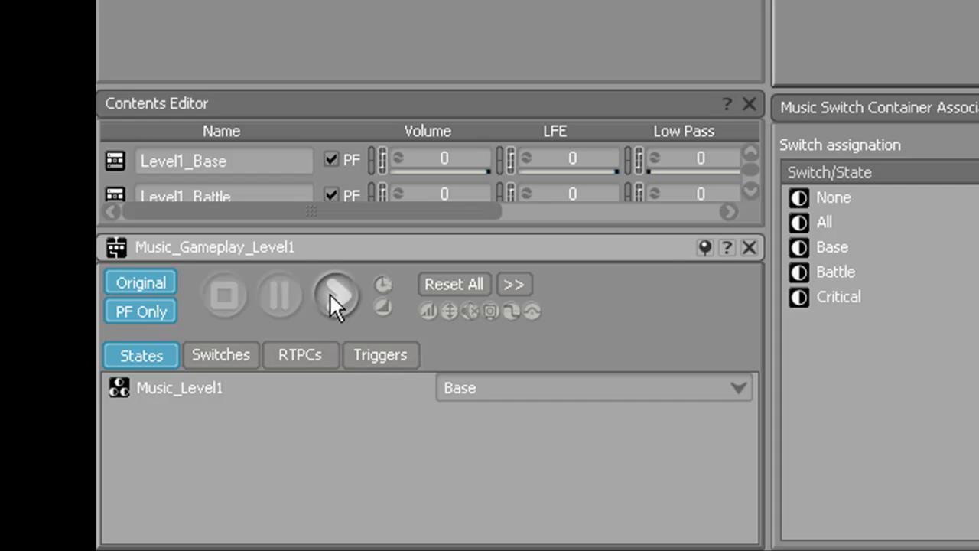
left_click(734, 390)
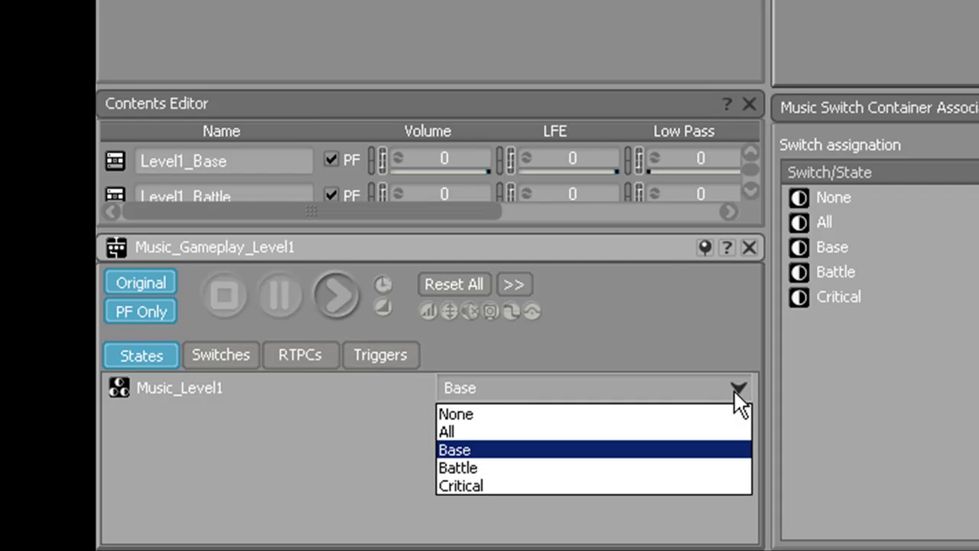
left_click(520, 444)
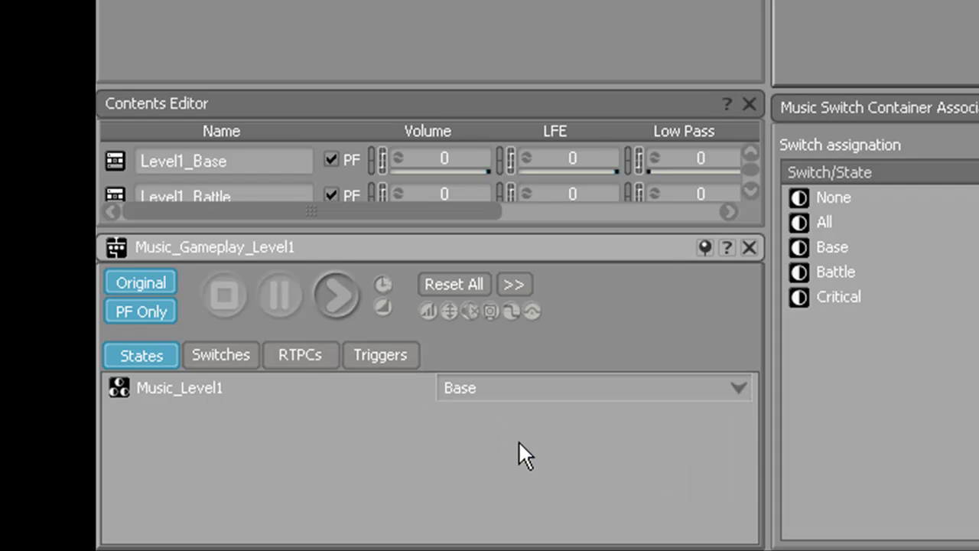
left_click(336, 295)
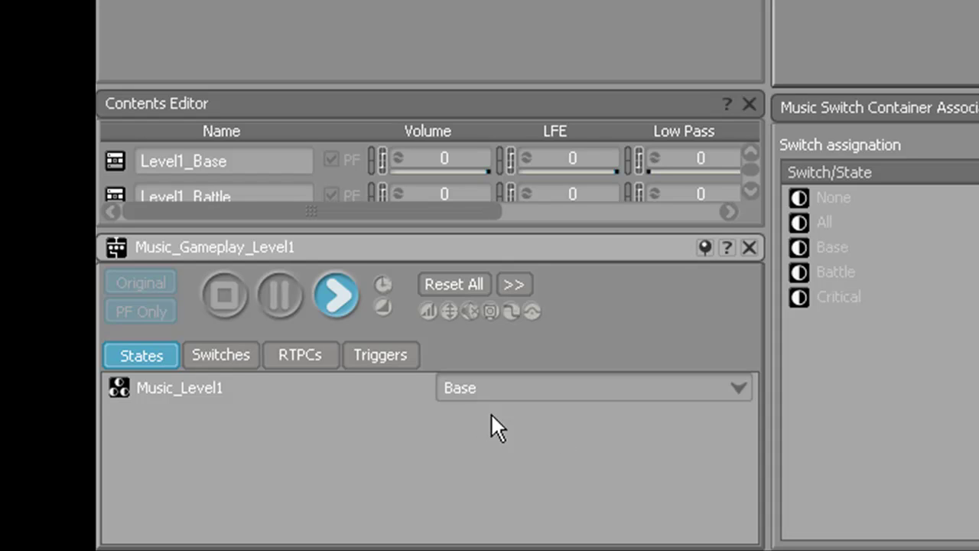
Step: Switch the Music_Level1 state to Battle, Critical, then All, and stop playback
left_click(739, 388)
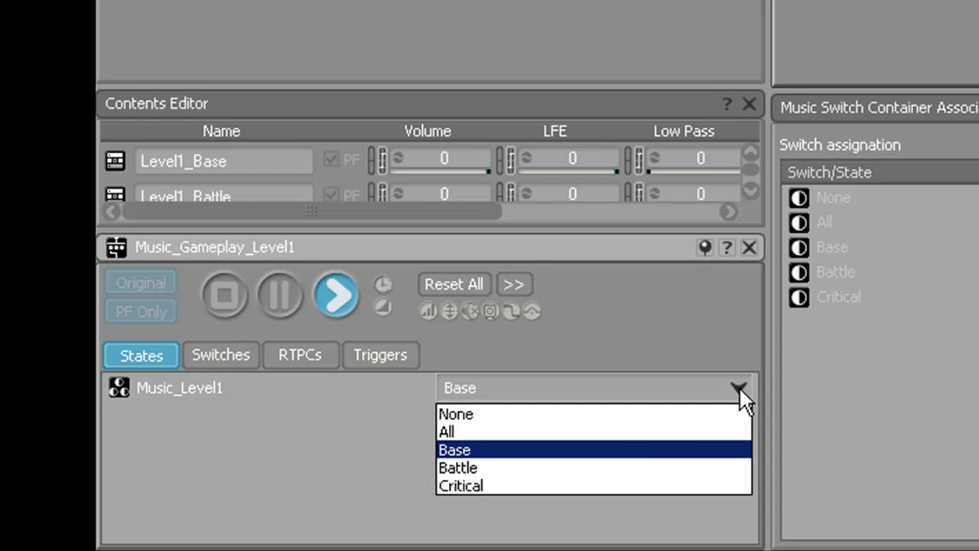
left_click(571, 472)
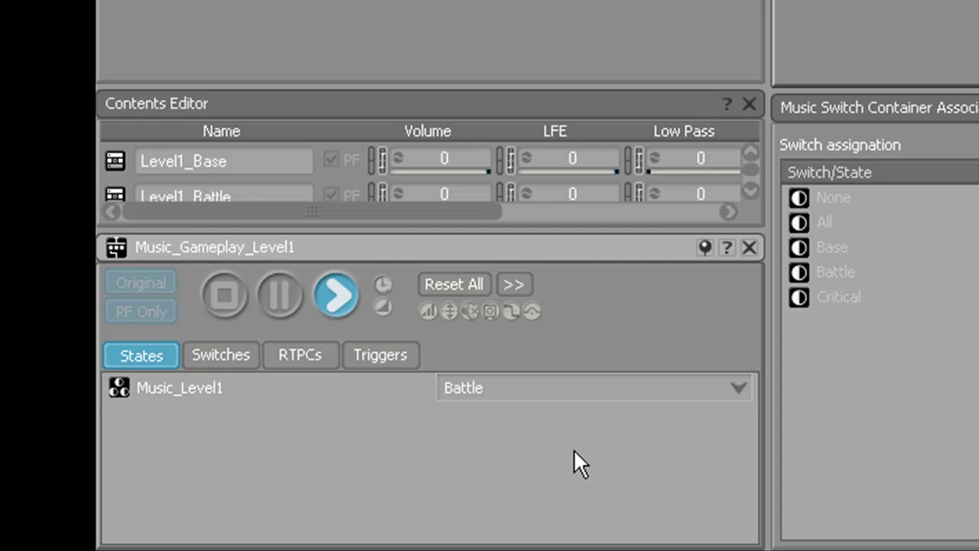
left_click(737, 387)
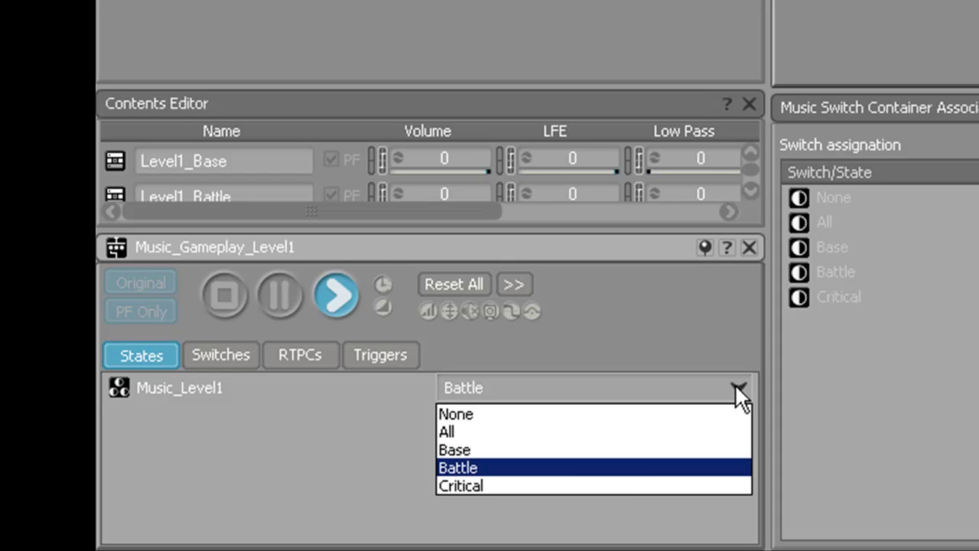
left_click(625, 487)
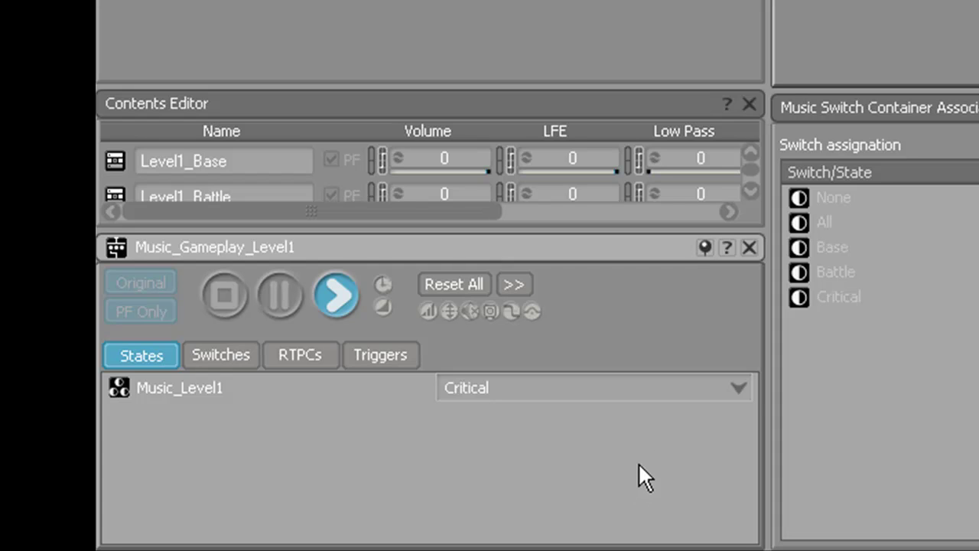
left_click(743, 385)
left_click(590, 431)
left_click(224, 291)
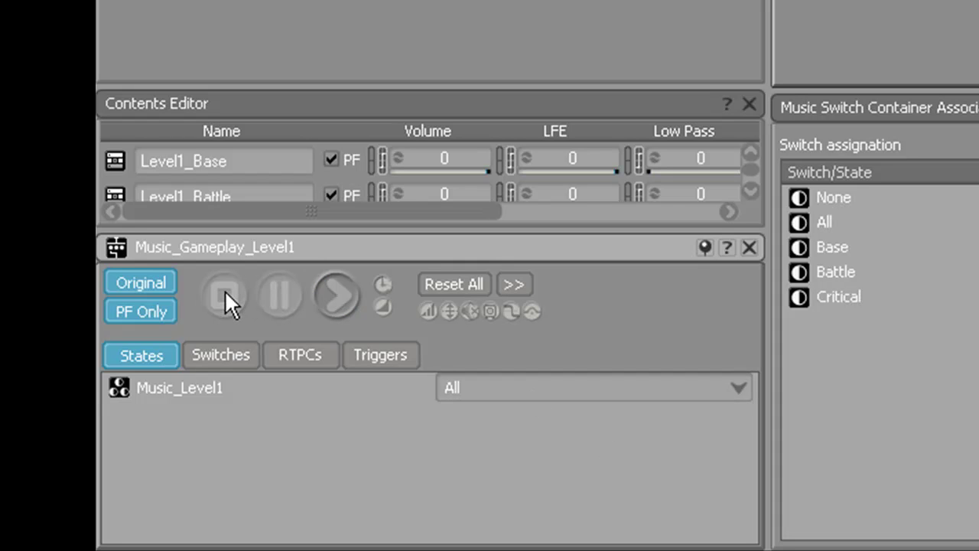